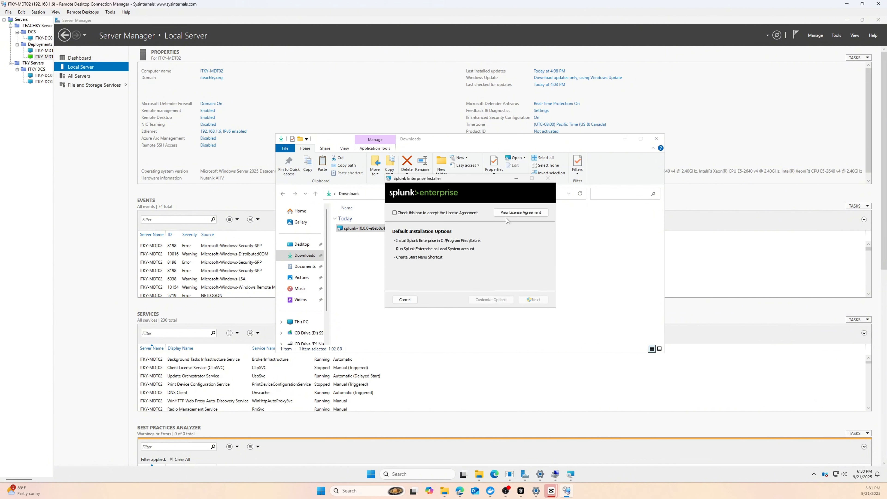
- Accept the Splunk Enterprise license agreement in the setup wizard
click(425, 214)
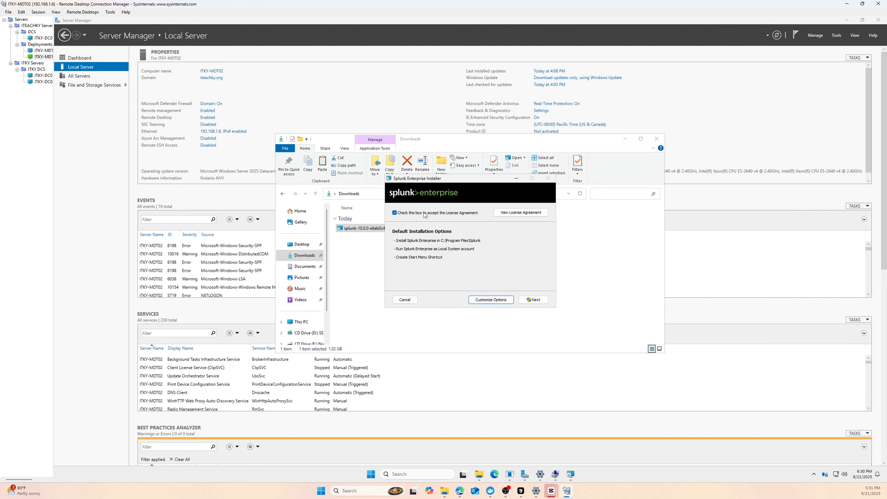
- Open the custom install options and keep the default C:\Program Files\Splunk\ location
click(488, 299)
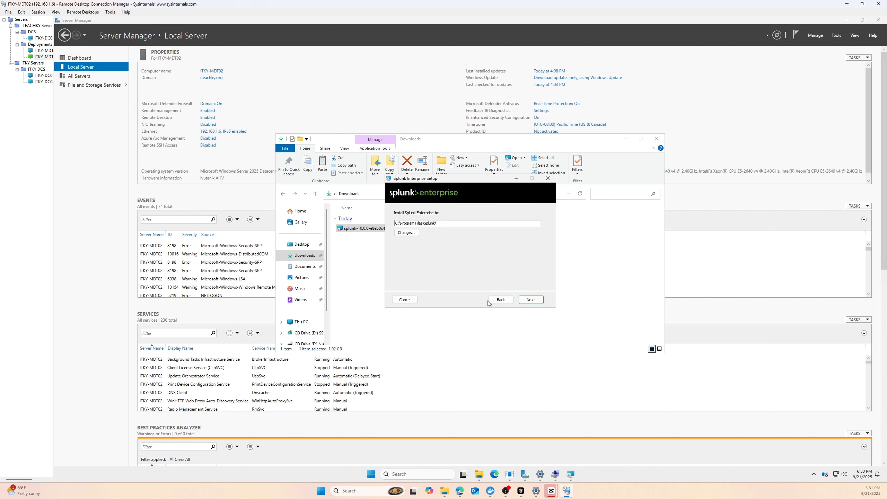
click(524, 304)
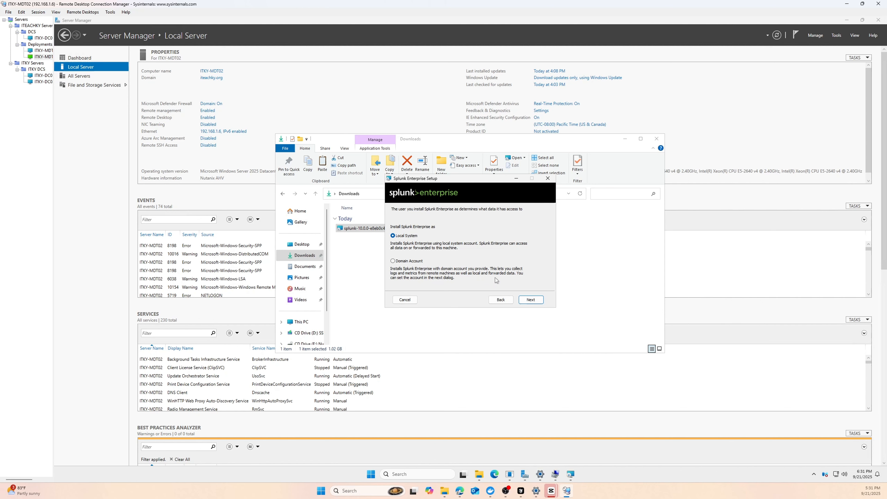
- Choose Domain Account and enter the account's username, password and password confirmation
click(397, 261)
click(529, 304)
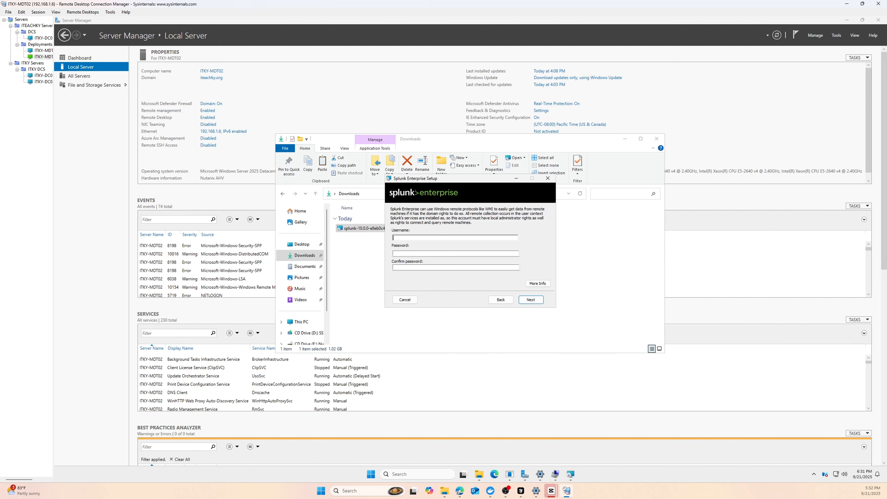
text(r9)
key(Tab)
text(•••••••••••••)
key(Tab)
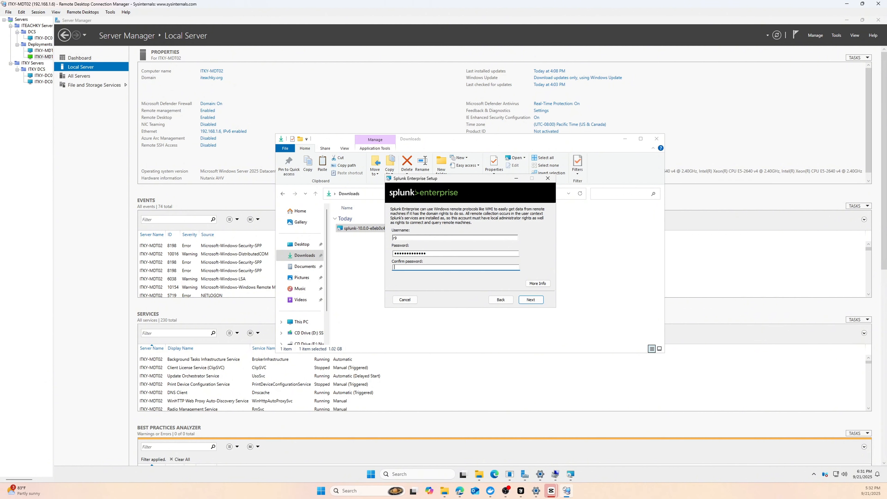
text(•••••••••••••)
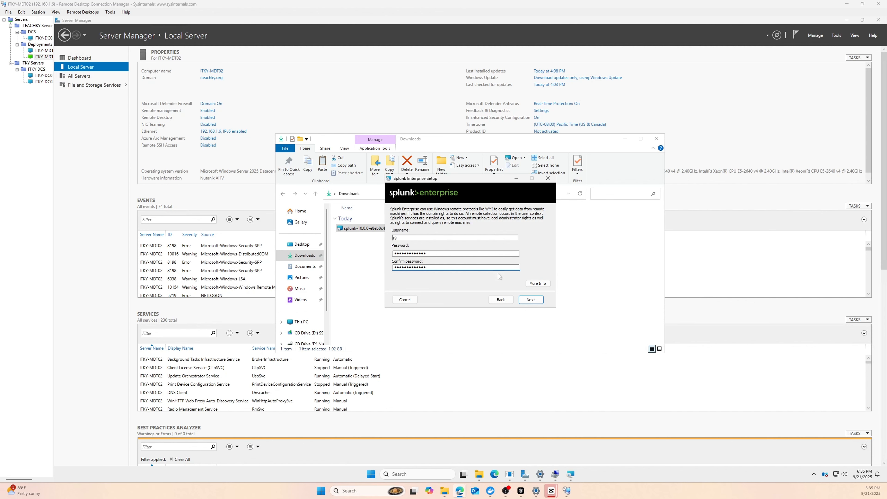
- Resubmit the domain account credentials and retype the password after the 'Passwords do not match' warning
click(517, 300)
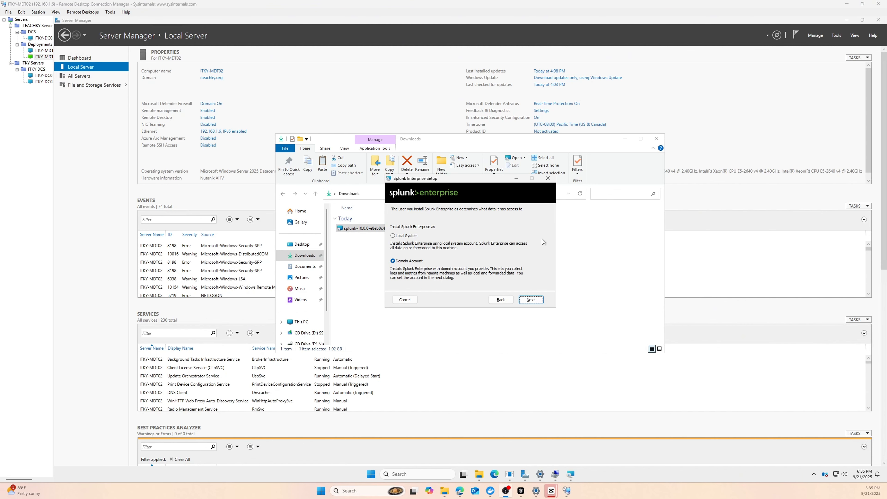
click(521, 298)
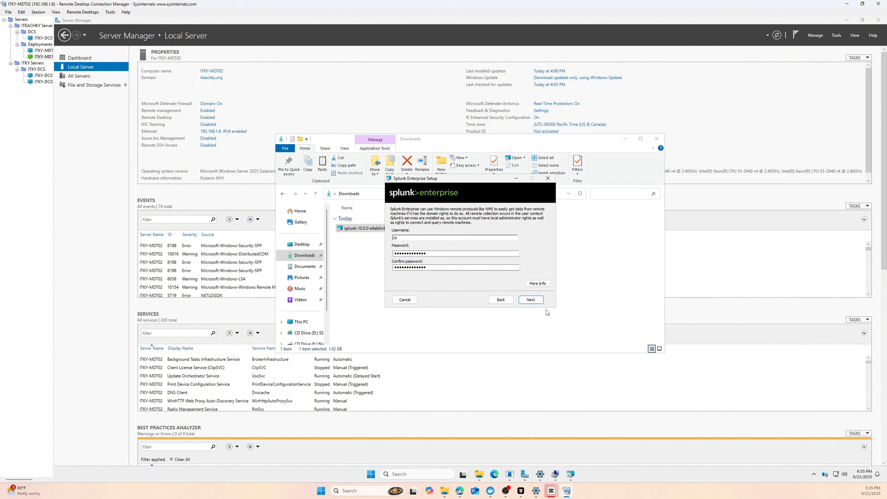
click(531, 300)
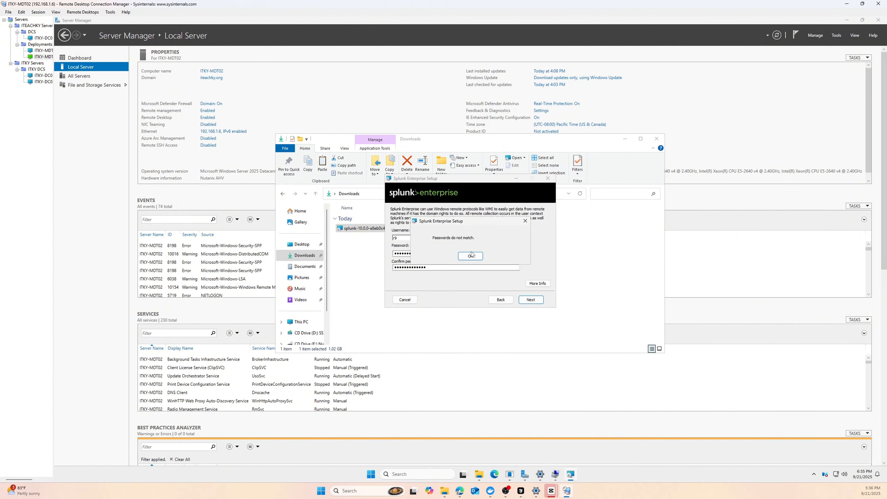
click(471, 255)
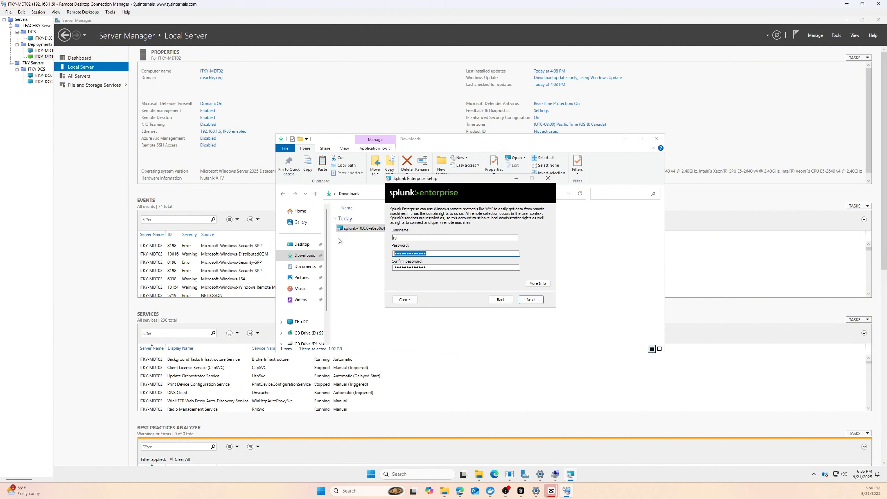
text(*****)
- Submit the domain credentials, set the admin username and password, and start installing
click(530, 299)
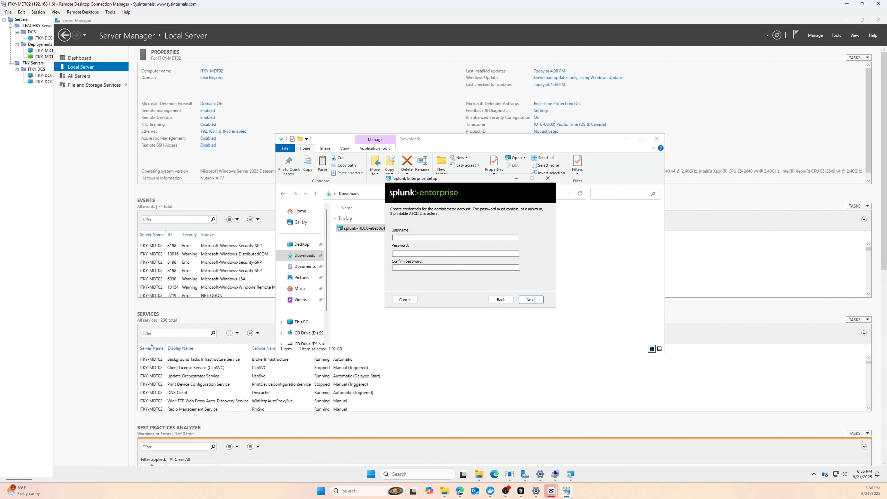
text(r9)
key(Tab)
text(*************)
key(Tab)
text(******)
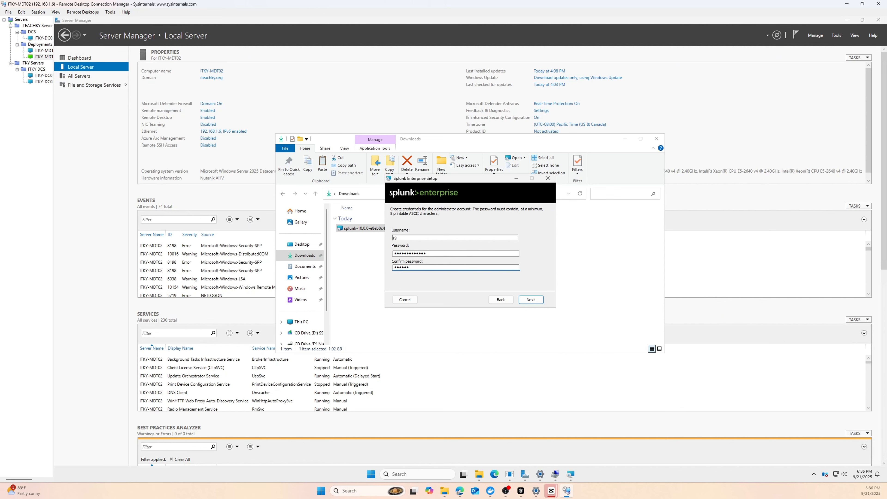
text(******)
click(531, 300)
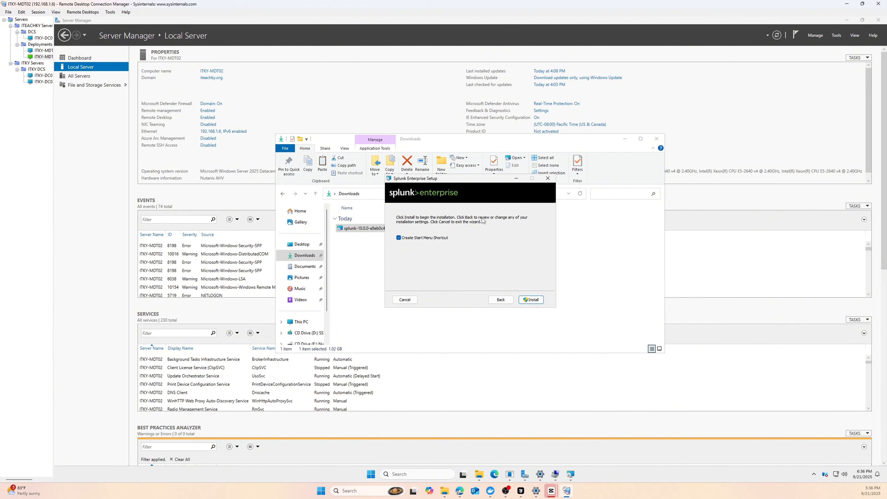
click(527, 300)
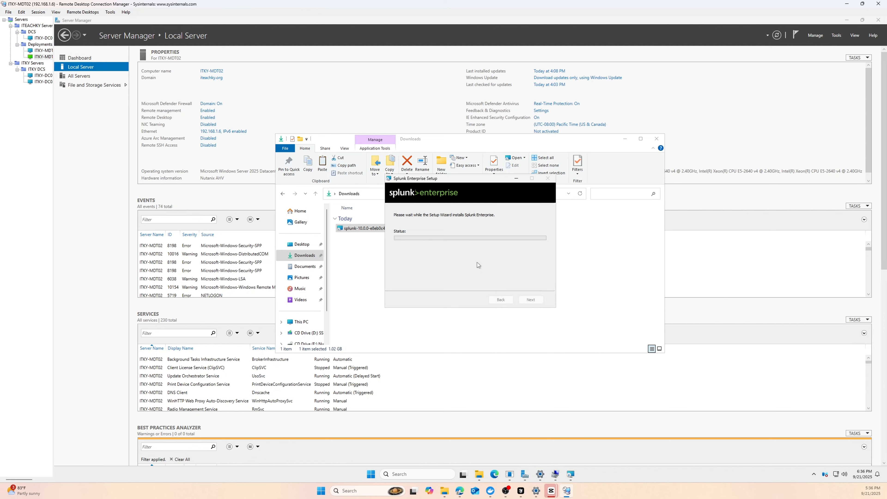
- Check the Windows Server version with winver while Splunk installs
click(419, 474)
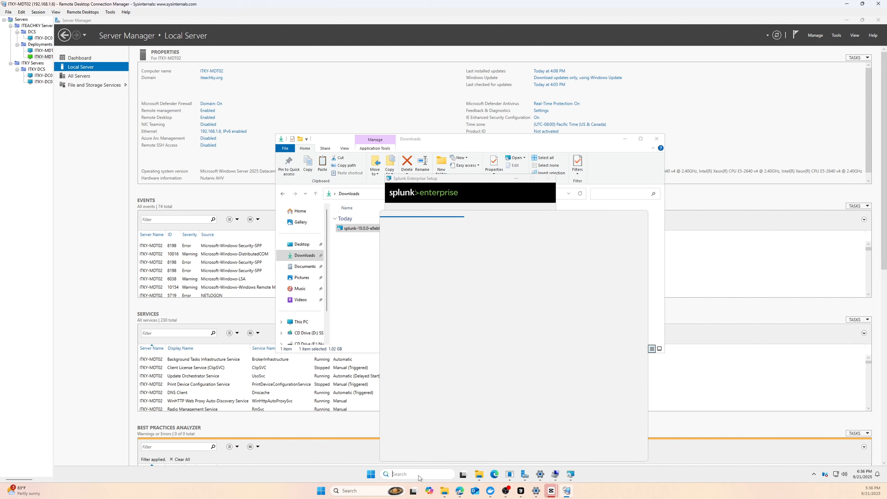
text(win)
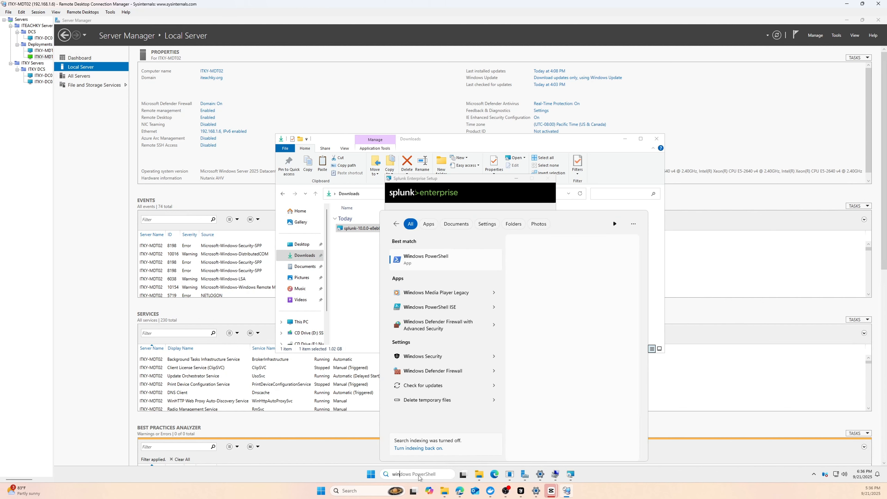
text(ver)
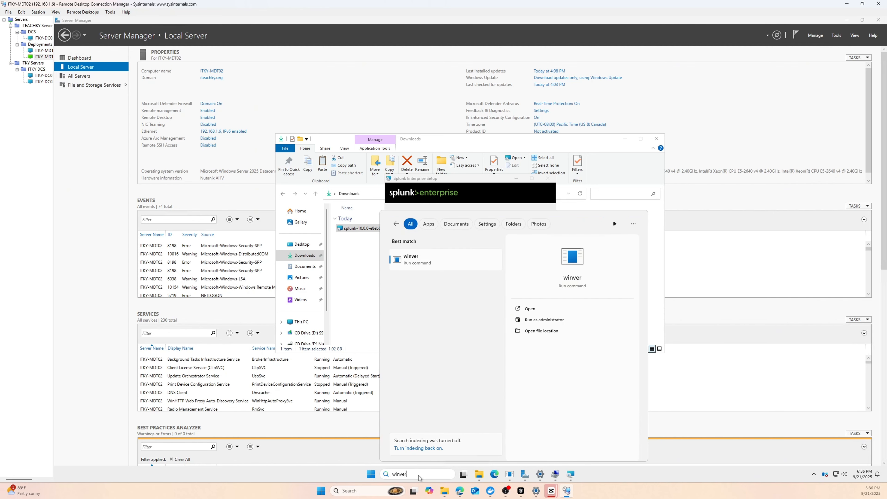
key(Return)
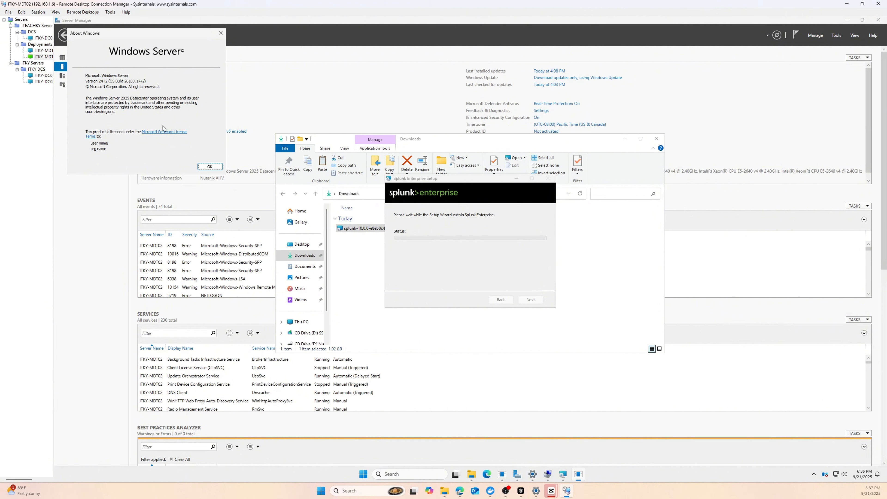
key(Return)
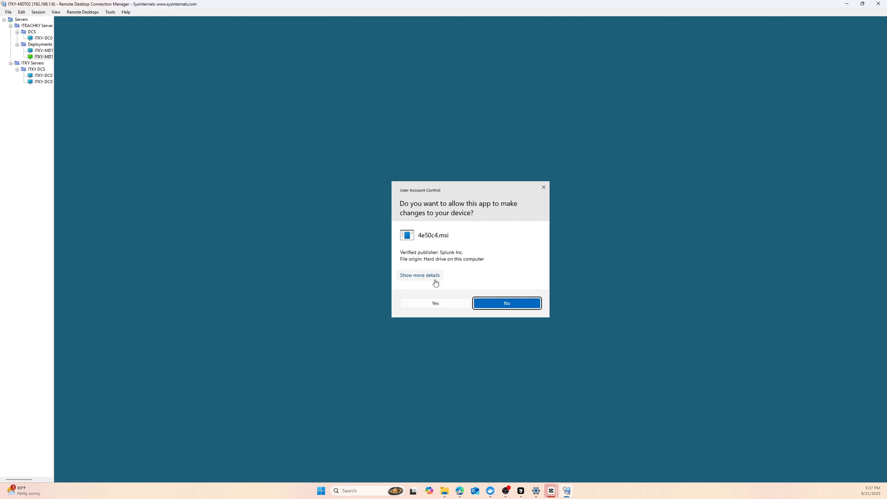
- Allow the installer through UAC, then close the wizard after it ends prematurely
click(428, 305)
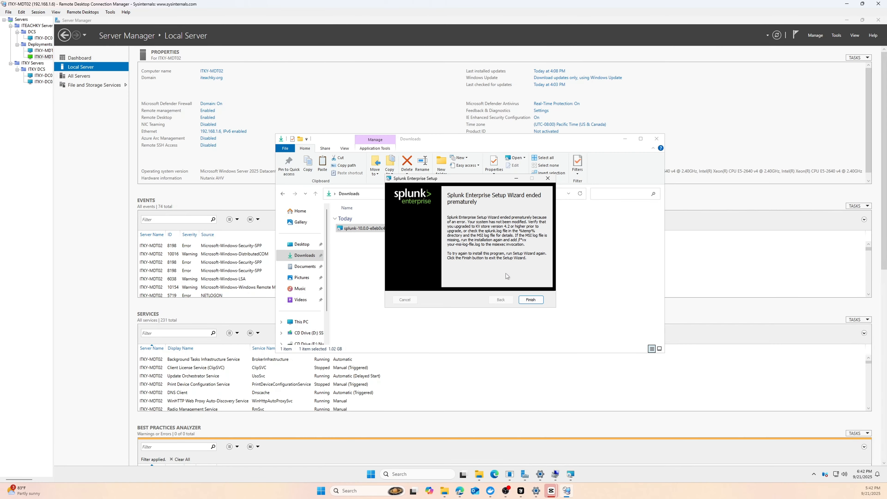
click(529, 300)
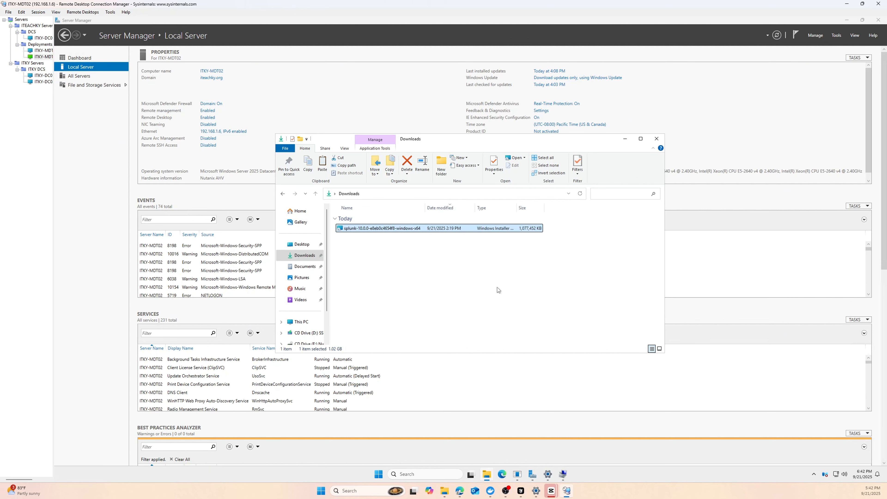
click(384, 472)
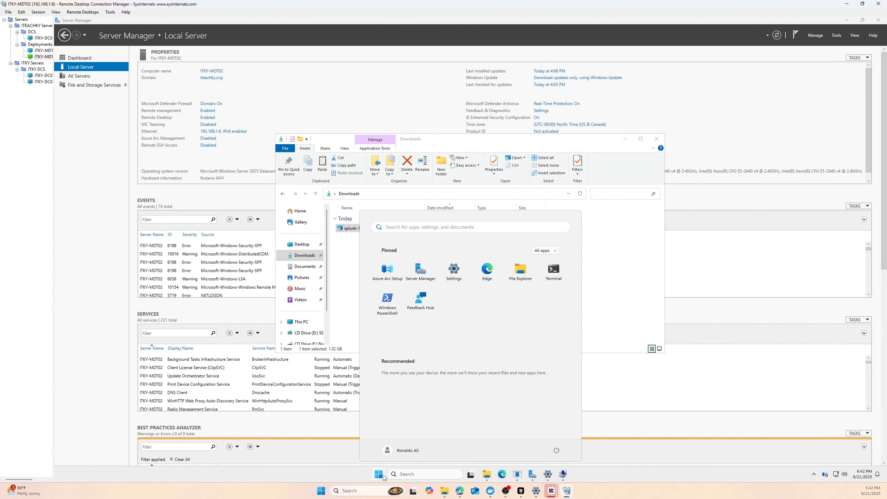
- Browse the Start menu's All apps list, then open search and clear a test query
click(379, 475)
click(379, 474)
click(543, 251)
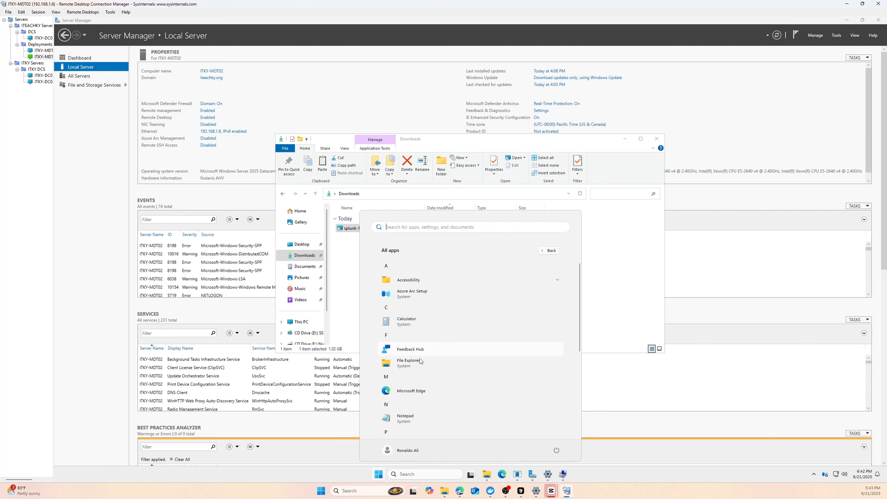
scroll(421, 375, down, 5)
scroll(421, 398, up, 5)
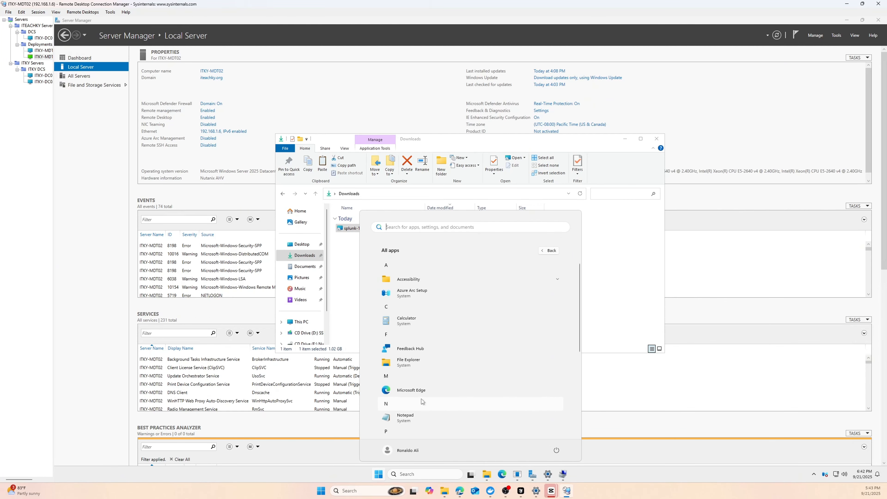
scroll(420, 333, down, 4)
click(419, 229)
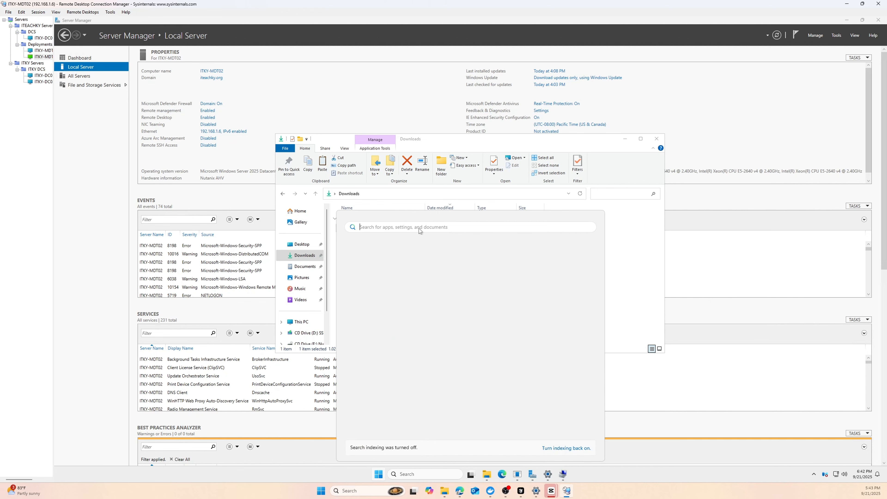
text(sp)
key(BackSpace)
key(BackSpace)
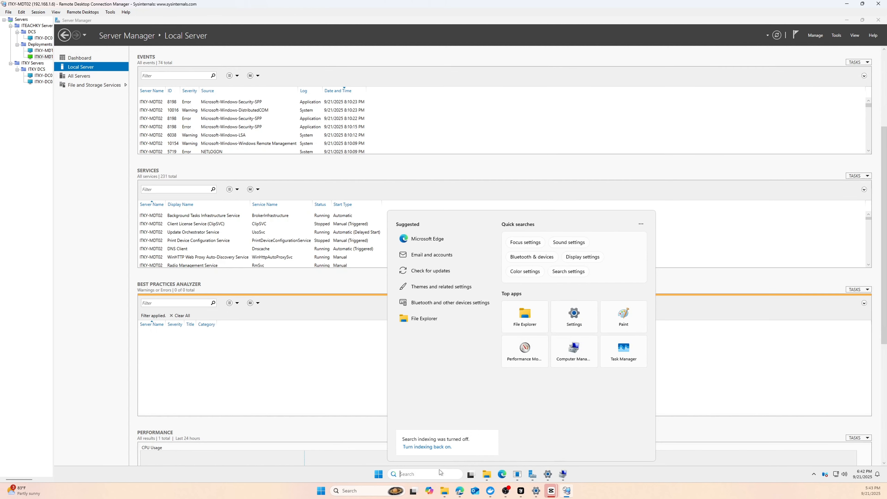
- Check Control Panel's installed programs for Splunk, then return to the ITKY-MDT02 session in RDCMan
text(cont)
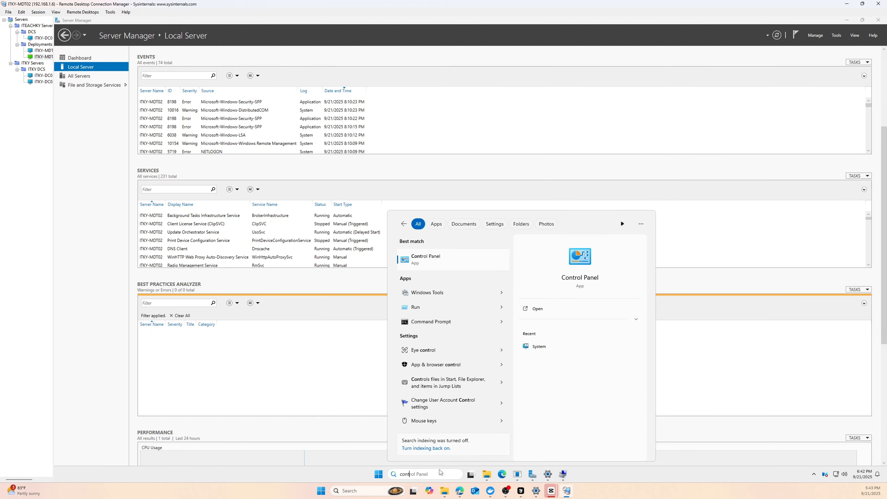
key(Return)
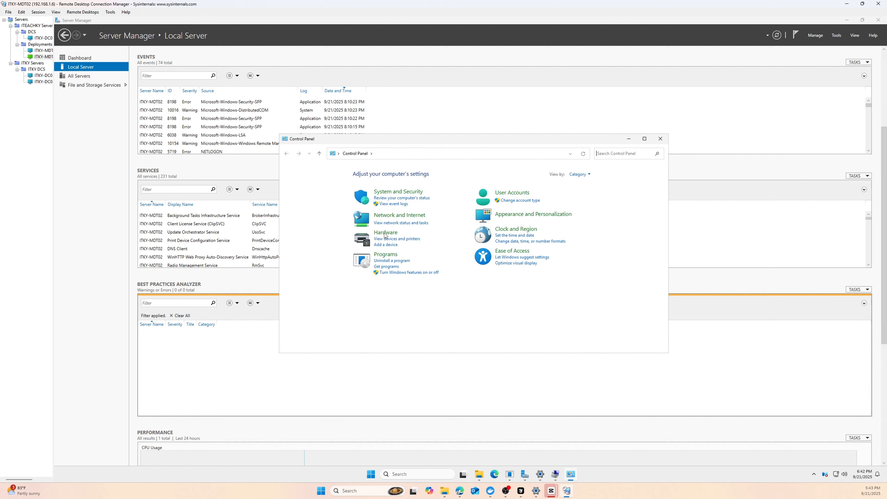
click(386, 264)
click(48, 53)
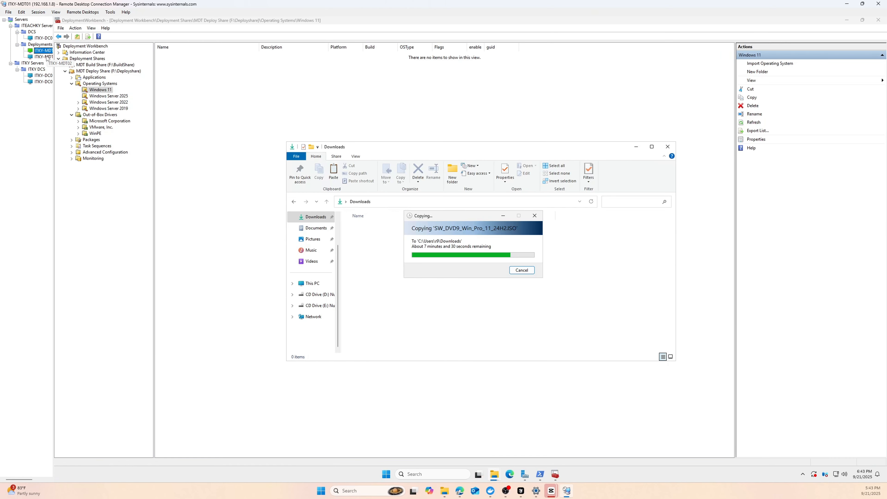
click(44, 56)
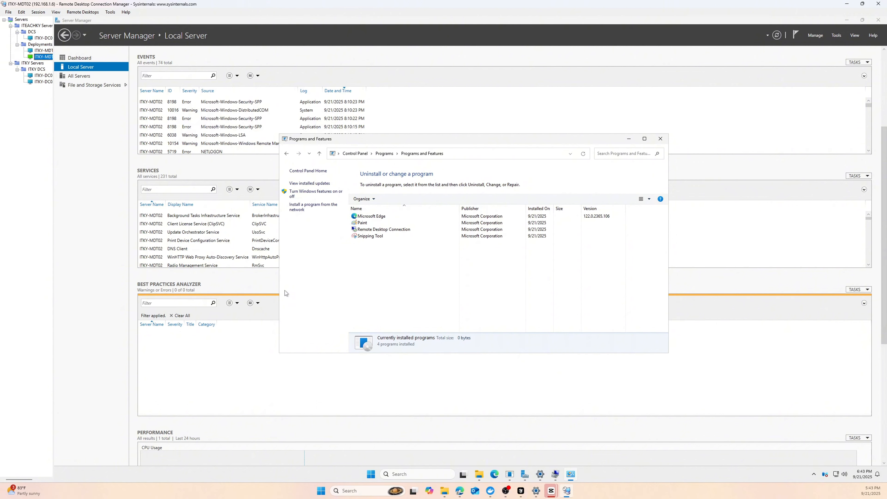
click(43, 82)
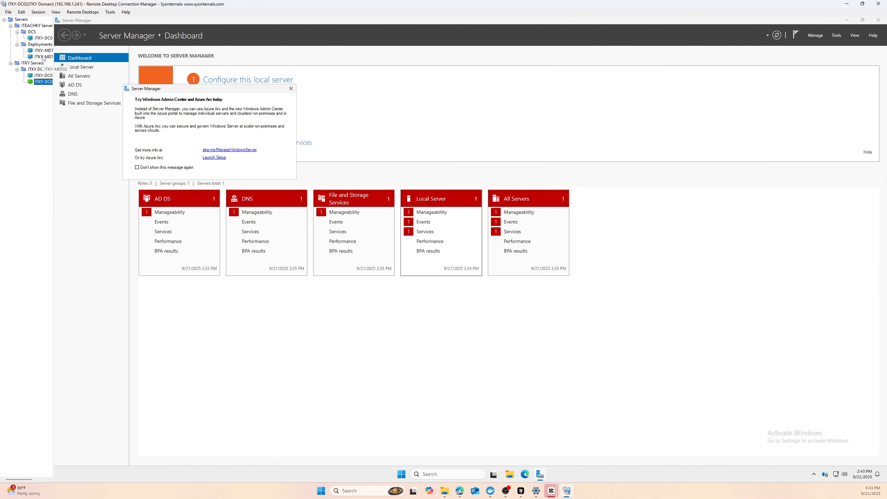
click(44, 56)
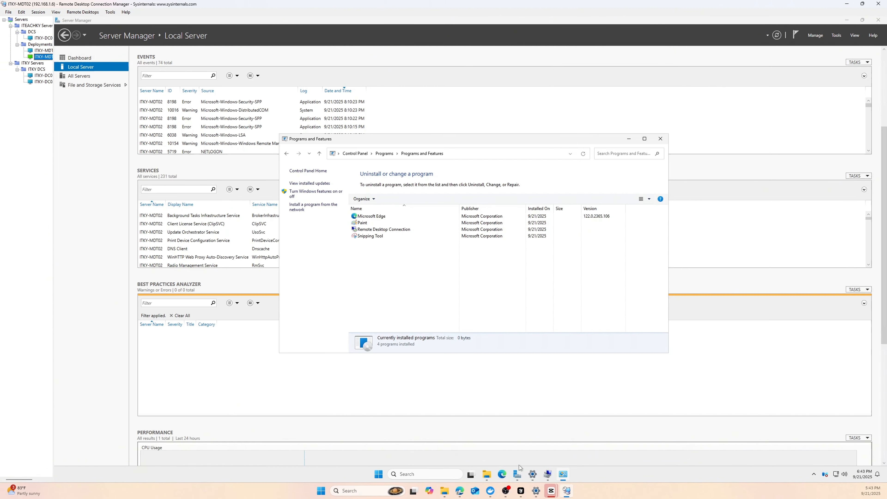
- Bring the Downloads folder forward and show the Start menu's All apps list
click(487, 474)
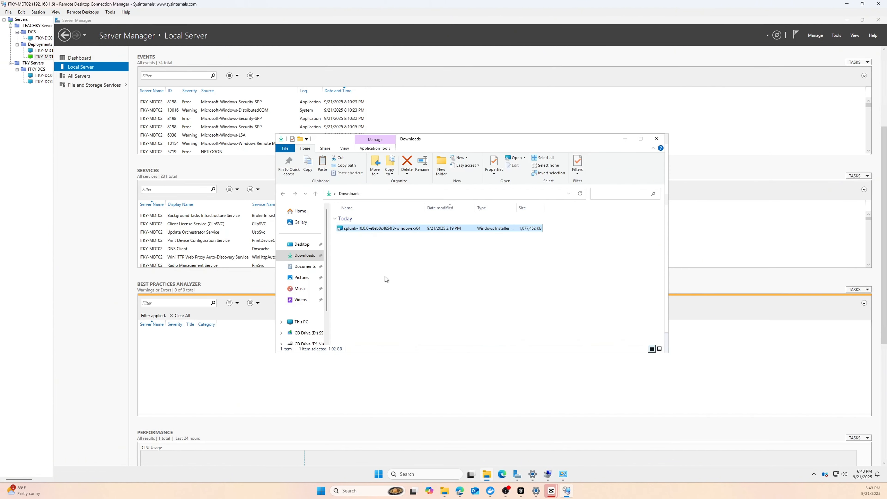
click(379, 474)
click(537, 252)
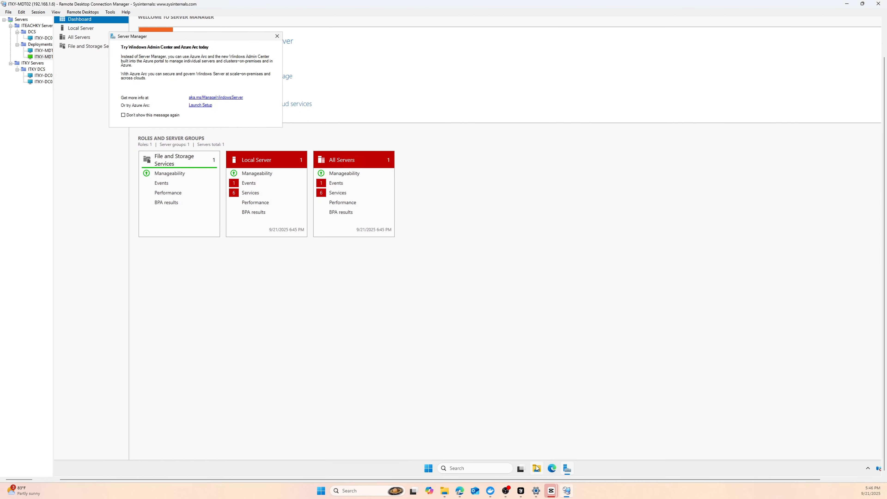
- Launch Edge, finish its first-run setup without signing in, and load localhost:8000
click(428, 468)
click(510, 271)
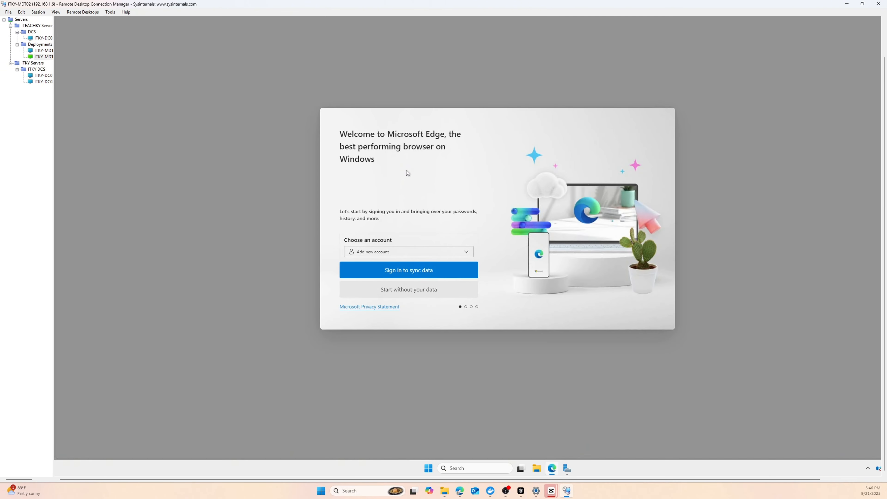
click(443, 290)
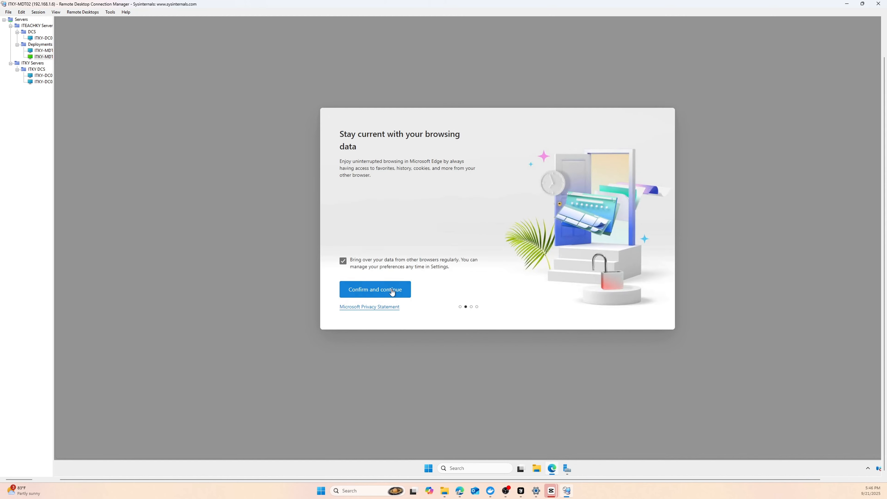
click(392, 293)
click(411, 294)
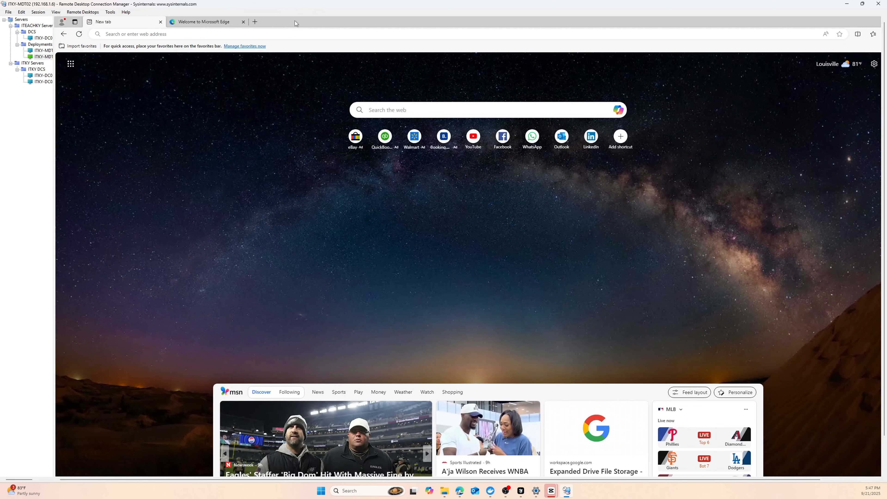
text(lo)
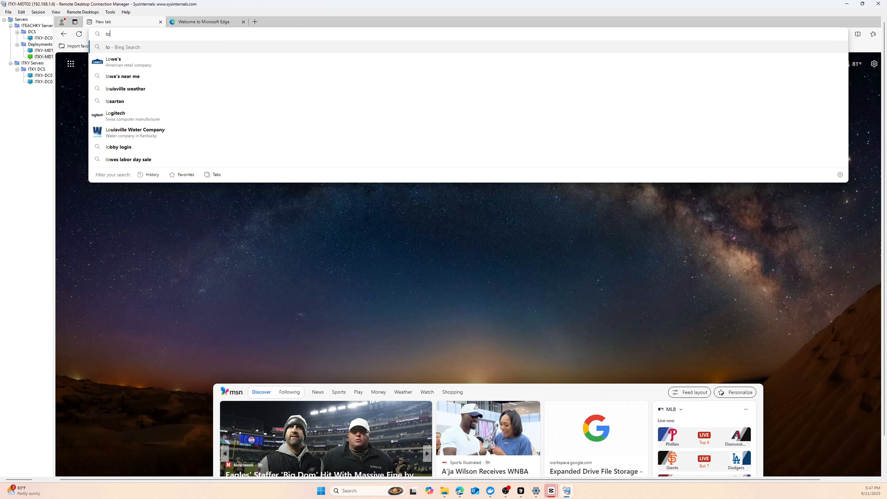
text(calhost:8000)
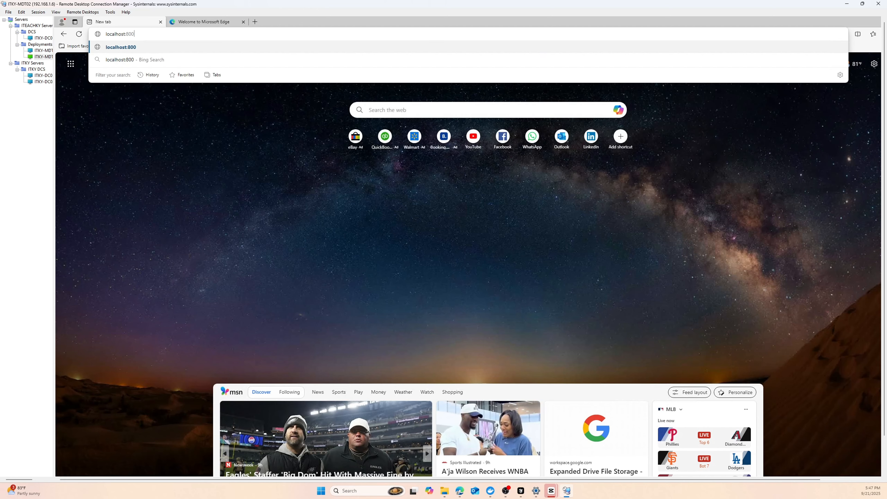
key(Return)
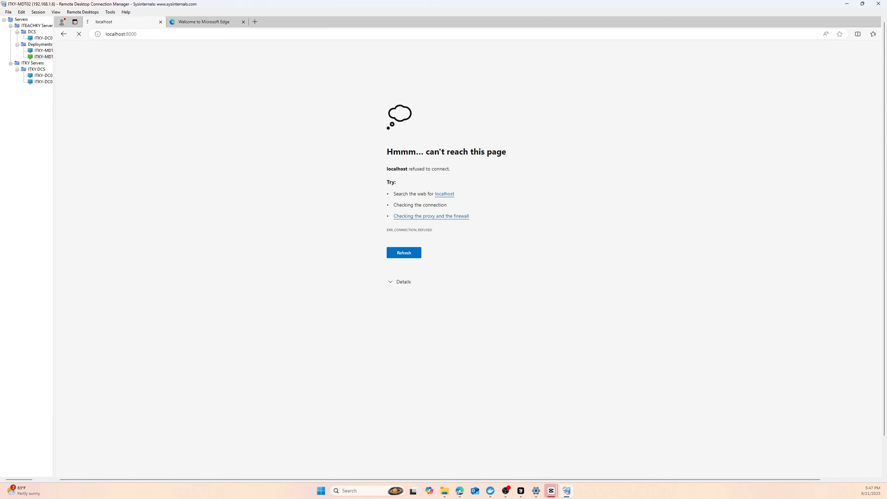
- Try loading the server address 192.168.1.6:8000 in Edge
click(244, 34)
text(192.168.1.)
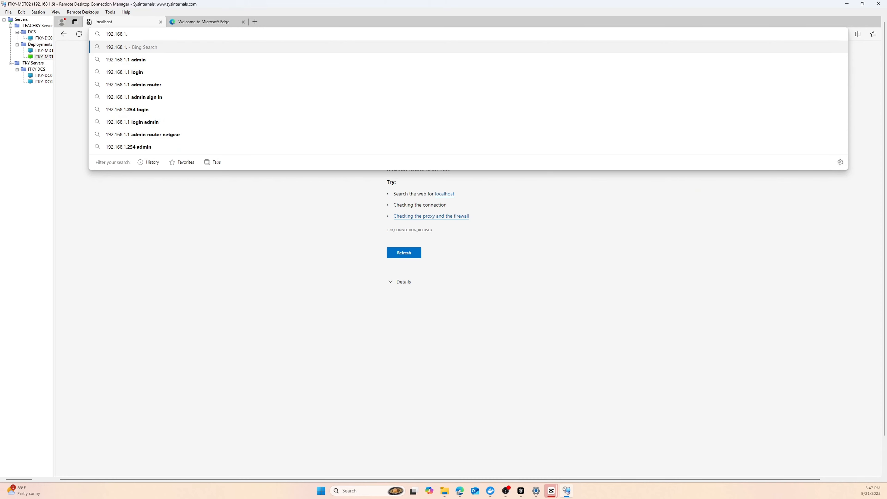
text(6:8000)
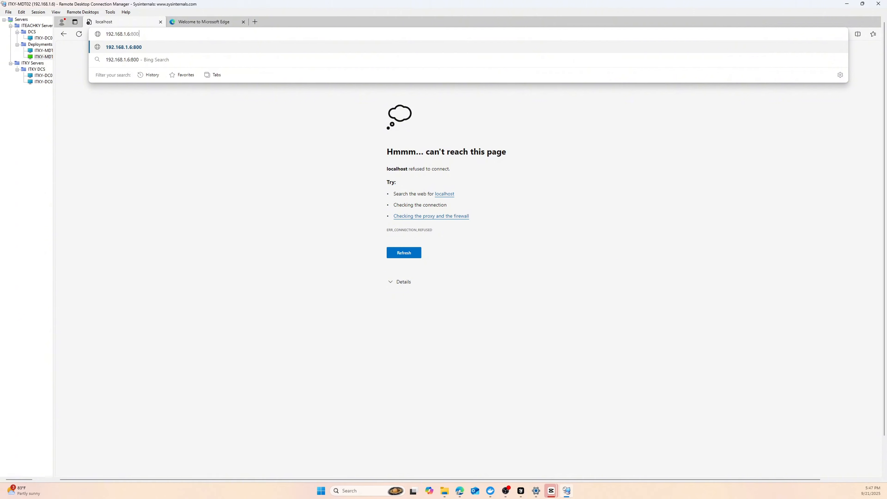
key(Return)
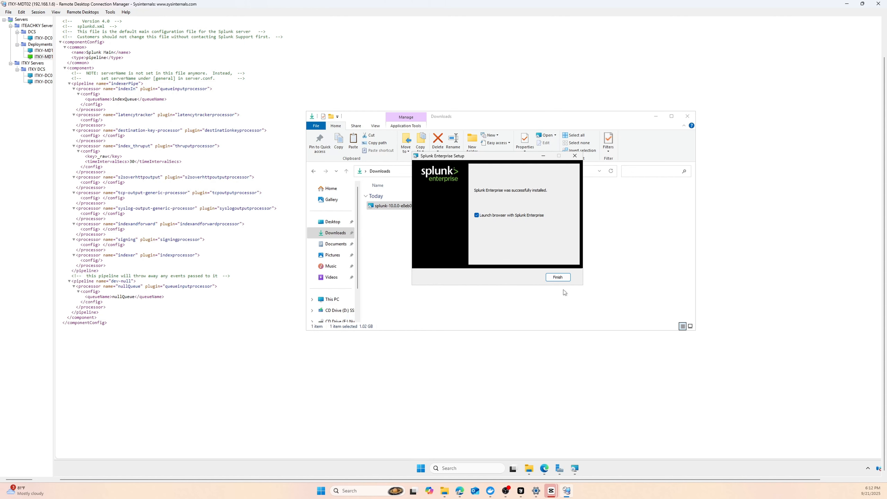
- Close the finished installer and sign in to Splunk as administrator, declining to save the password
click(555, 279)
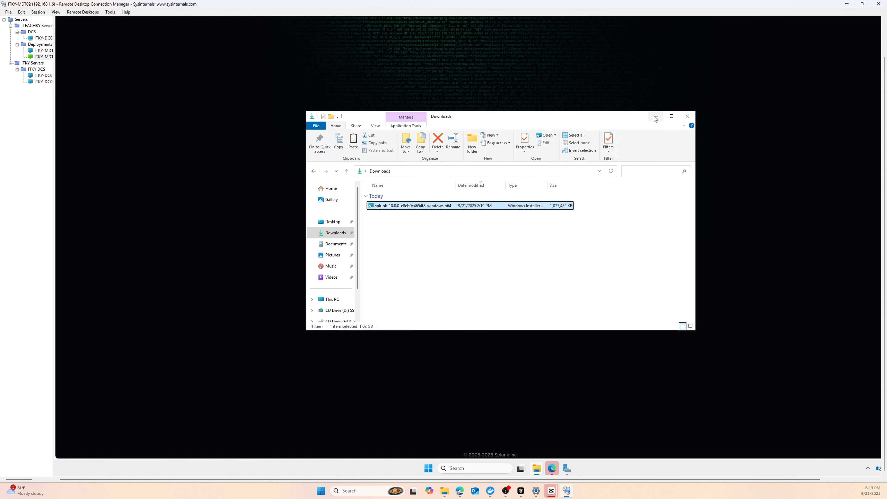
click(655, 116)
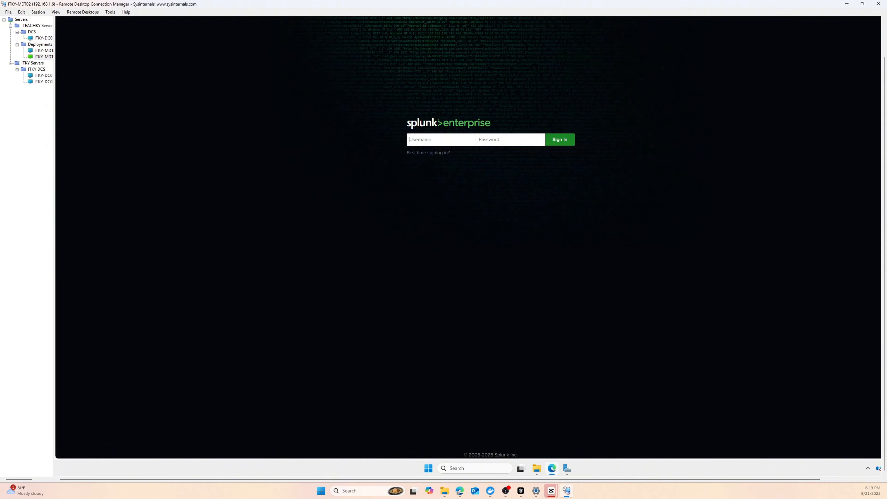
text(r9•••••••••••••)
click(567, 139)
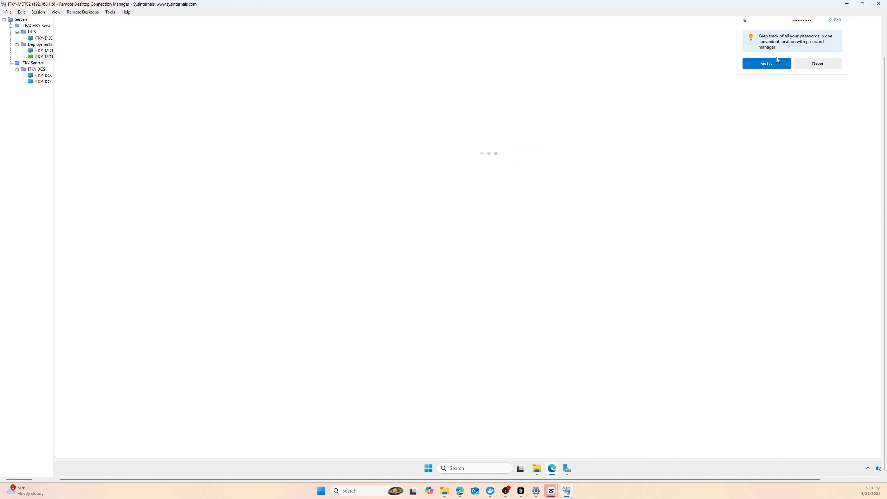
click(772, 64)
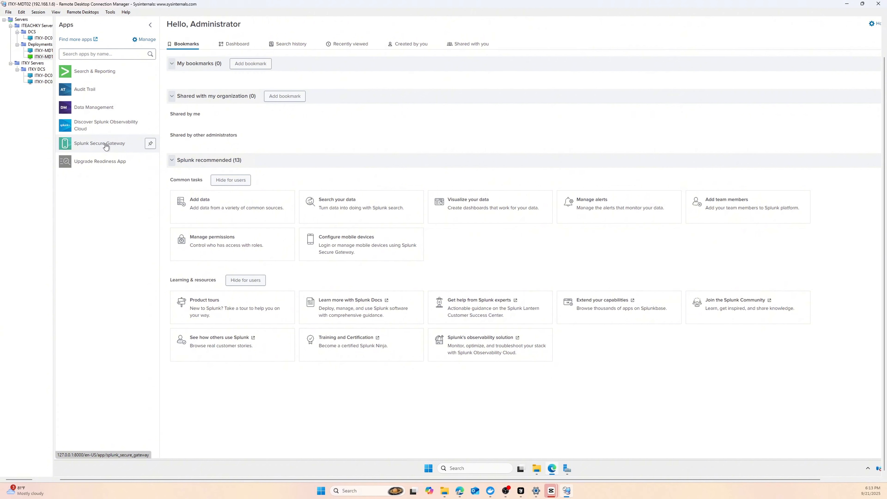
- Open Search & Reporting, acknowledge the usage-data notice, and run through the Search tour to Analytics Workspace
click(94, 72)
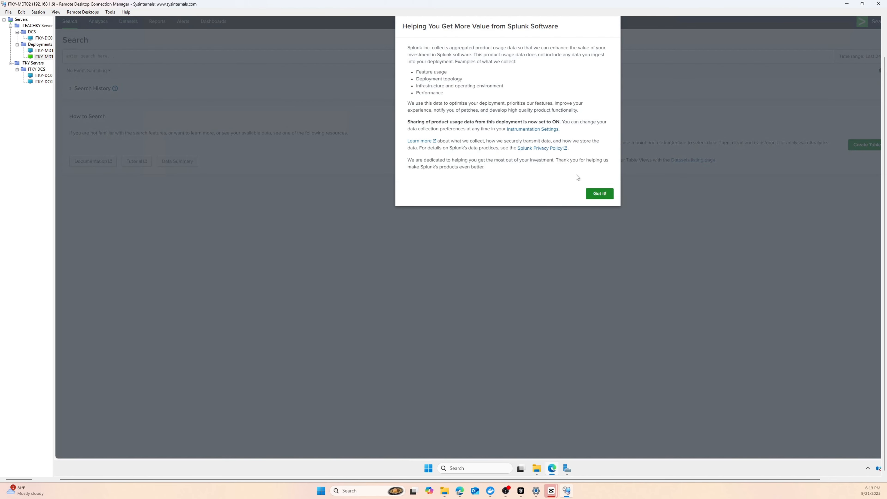
click(598, 195)
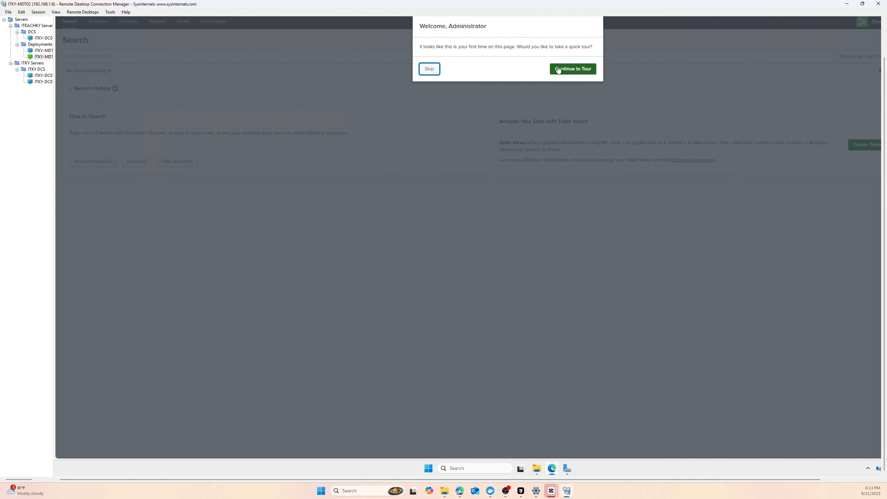
click(569, 69)
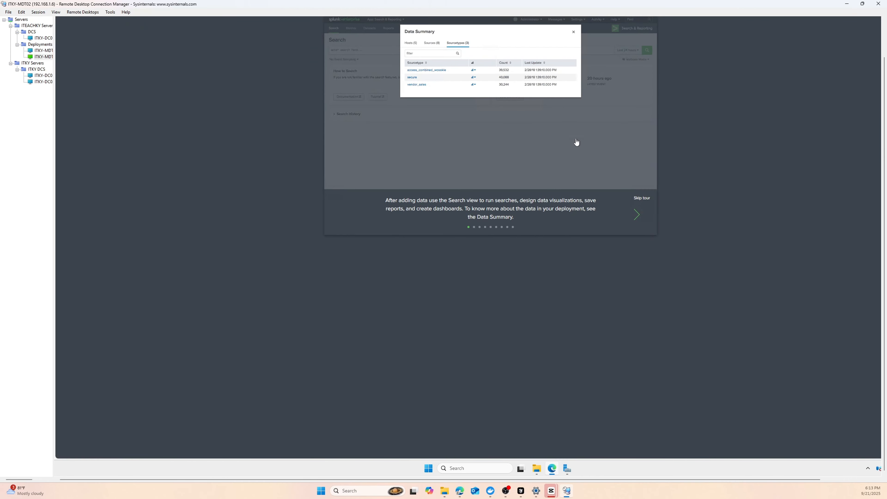
click(635, 215)
click(636, 217)
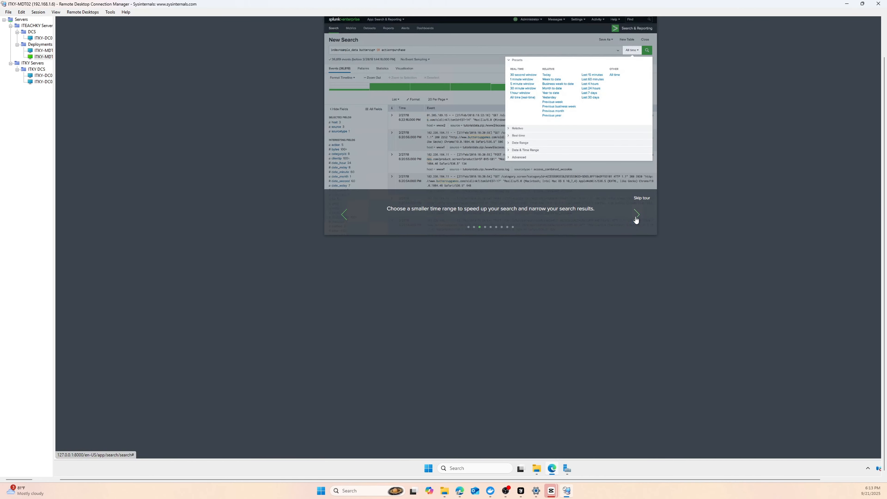
click(637, 215)
click(636, 215)
click(637, 215)
click(636, 215)
click(636, 214)
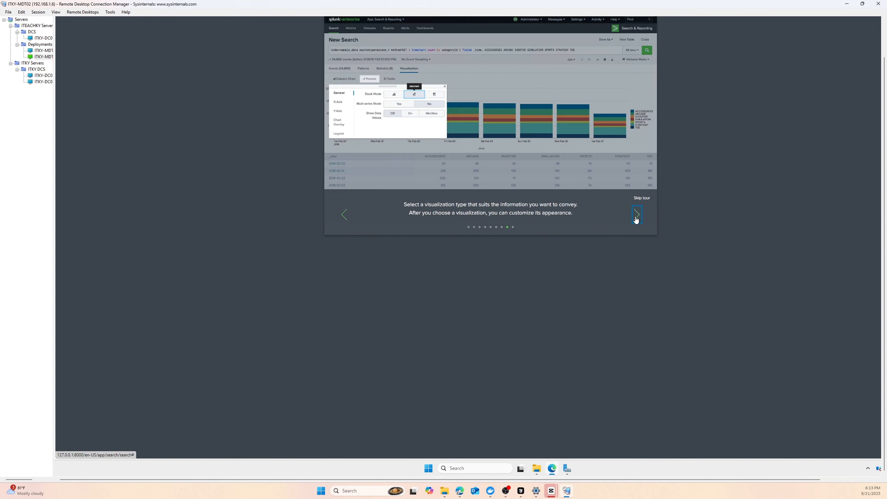
click(636, 217)
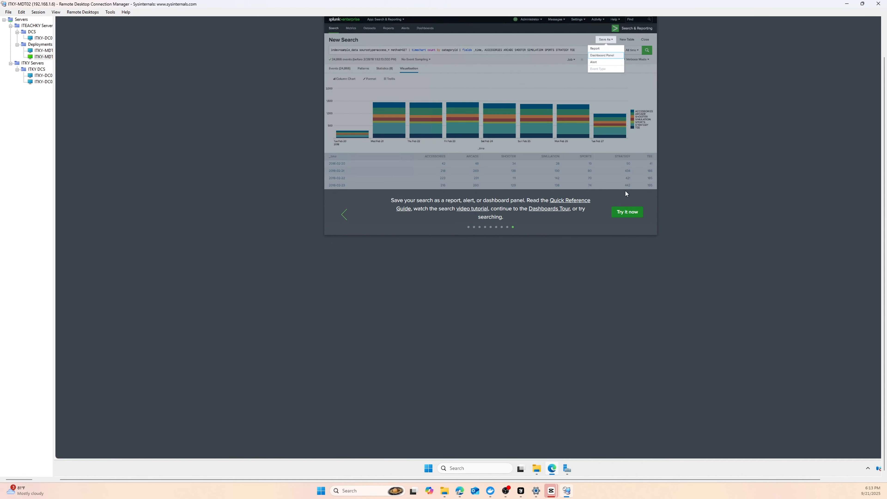
click(626, 213)
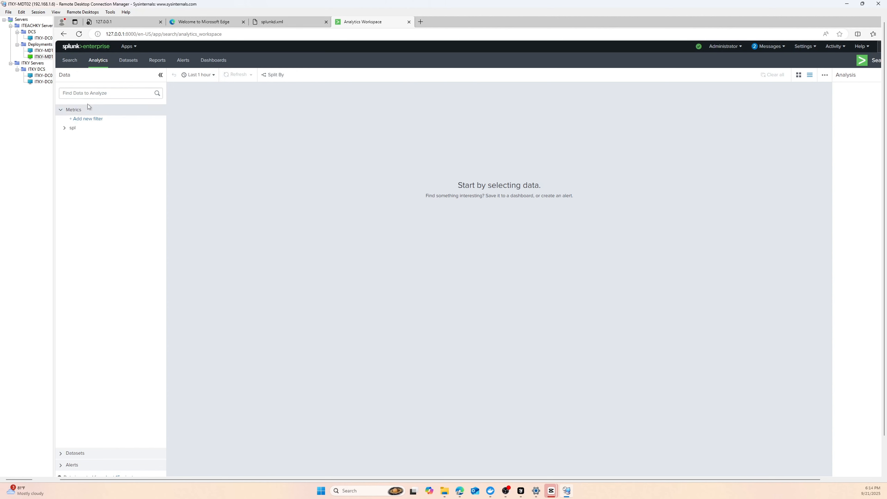
- From the Search page, go to Settings > Licensing to view the Trial license group
click(71, 61)
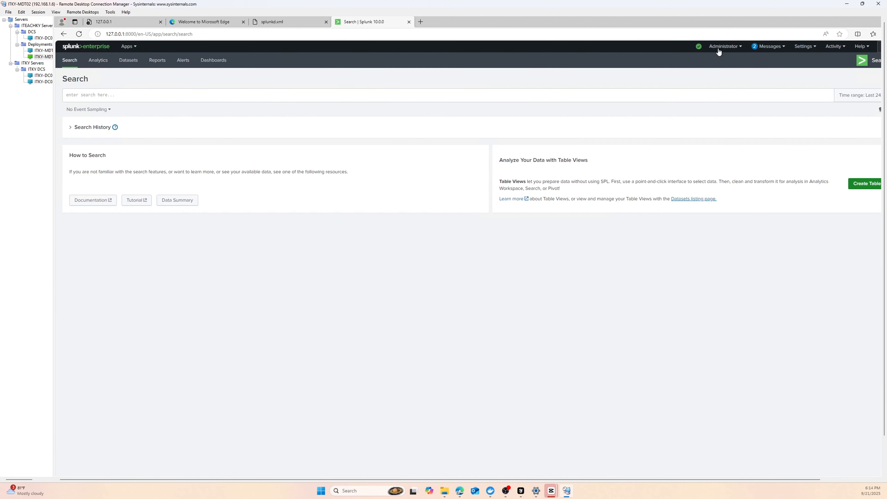
click(722, 49)
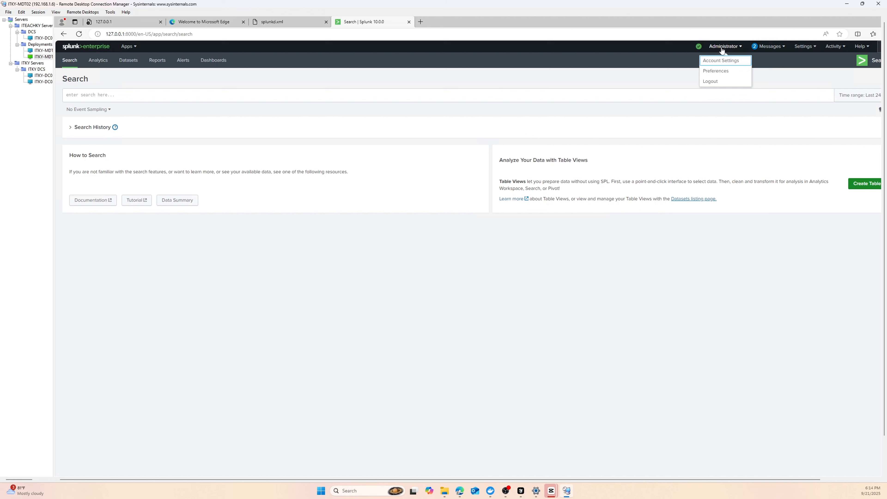
click(807, 49)
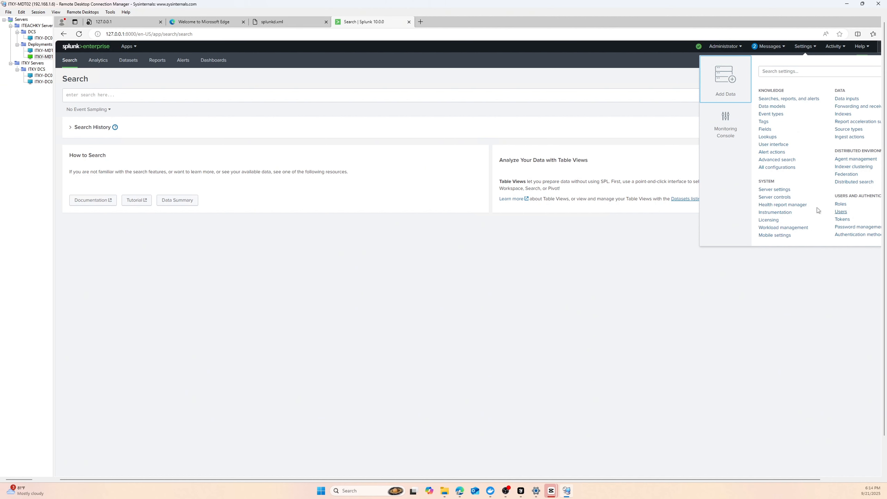
click(768, 220)
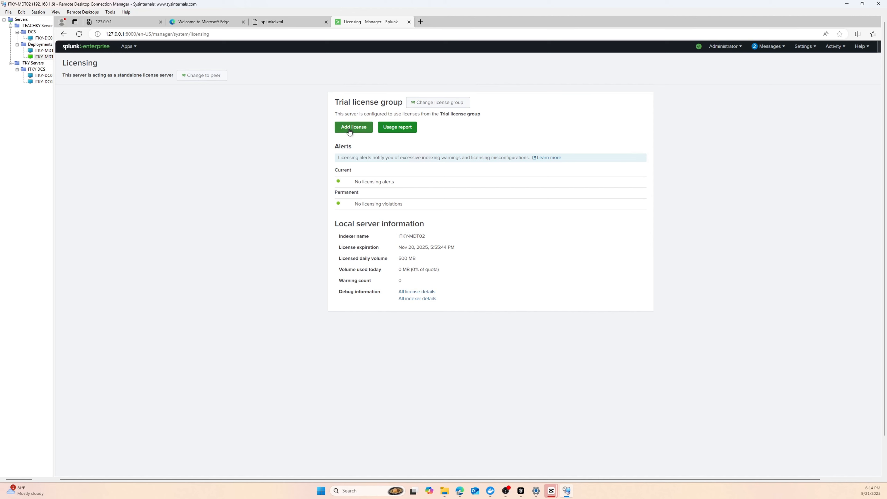
- Start adding a new license and browse the server's Downloads folder for the file
click(359, 128)
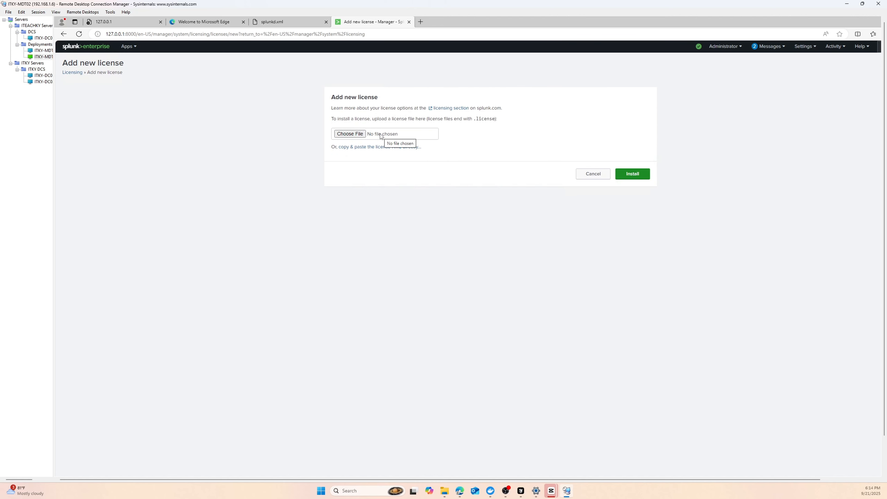
click(371, 136)
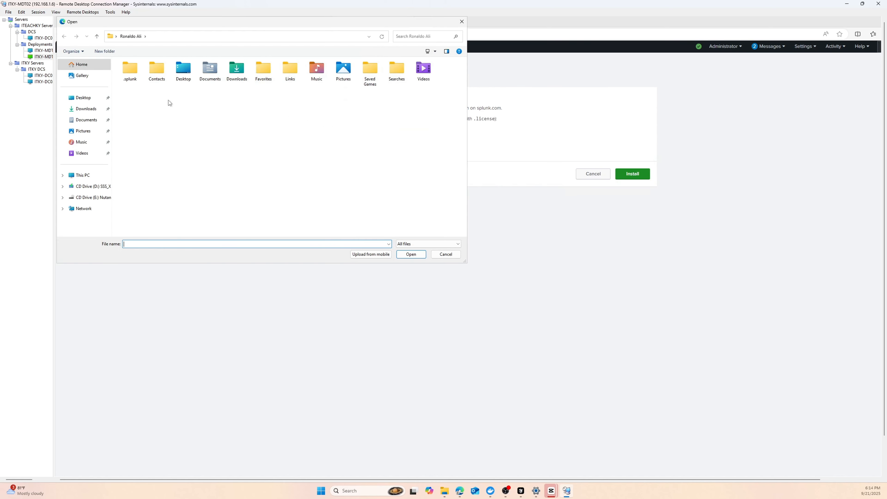
click(86, 108)
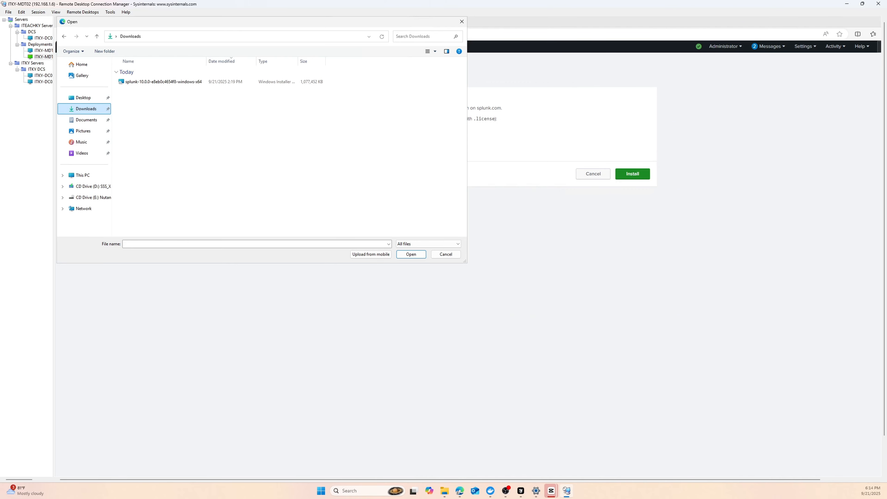
- Copy Splunk.License from the local Downloads into the server's Downloads and attach it
click(444, 490)
scroll(490, 270, up, 1)
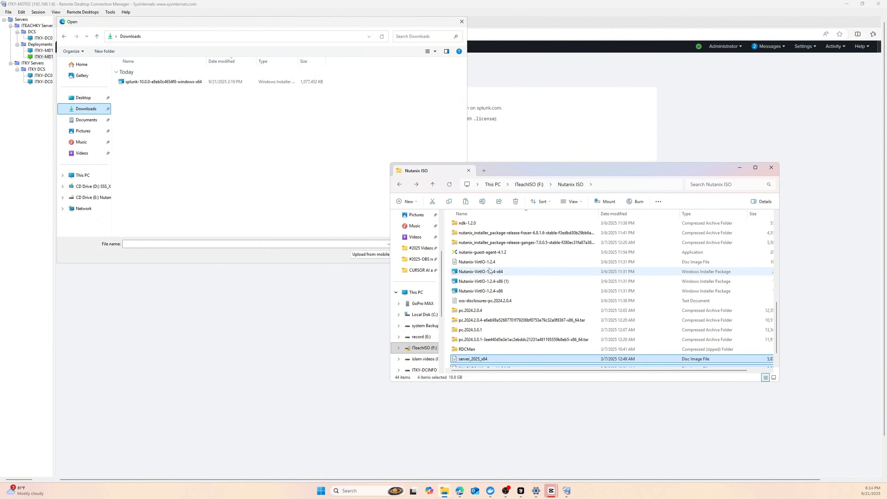
scroll(490, 271, up, 5)
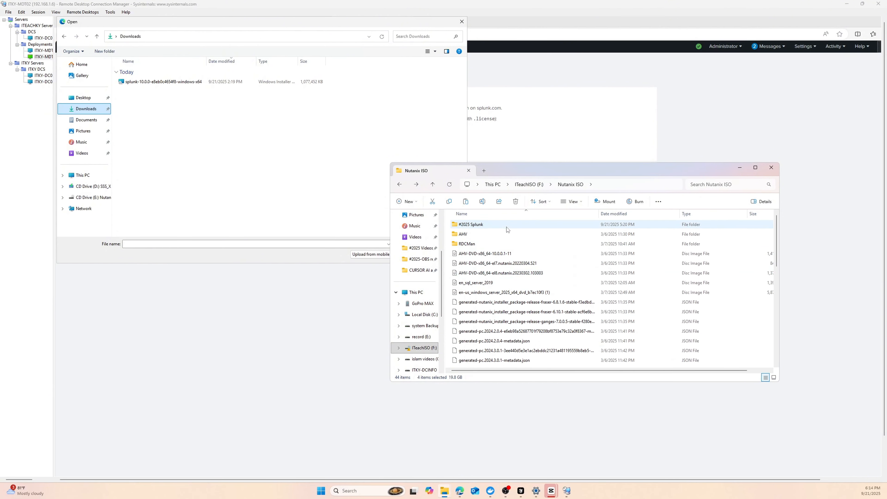
scroll(431, 232, up, 3)
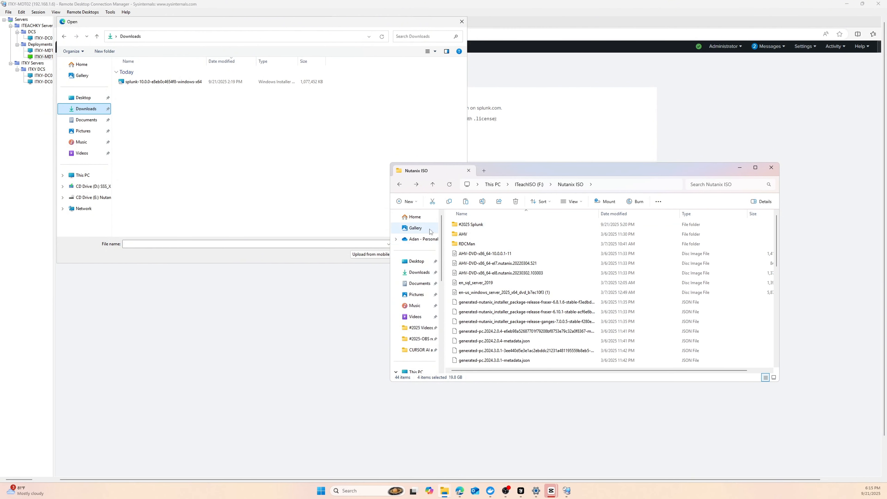
click(419, 272)
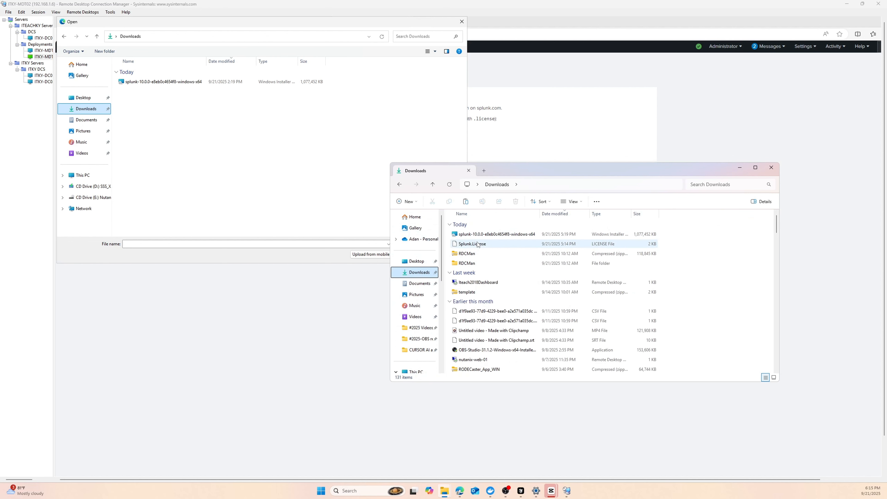
click(478, 245)
right_click(199, 130)
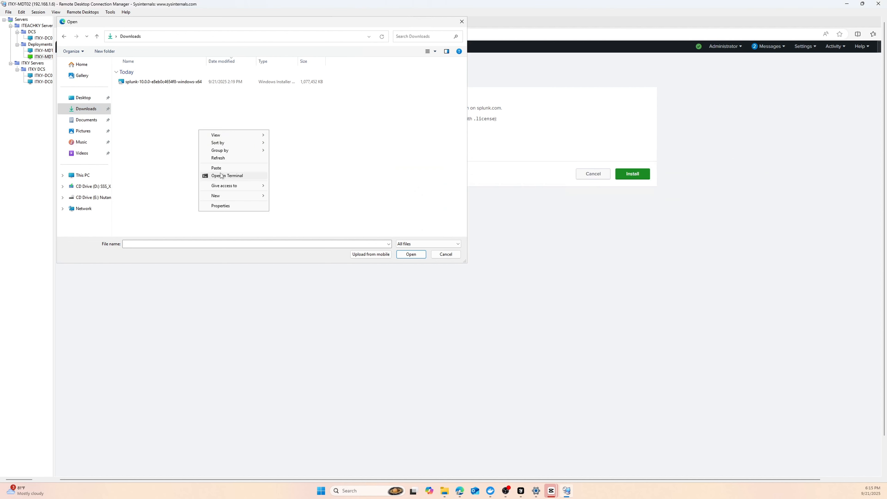
click(218, 168)
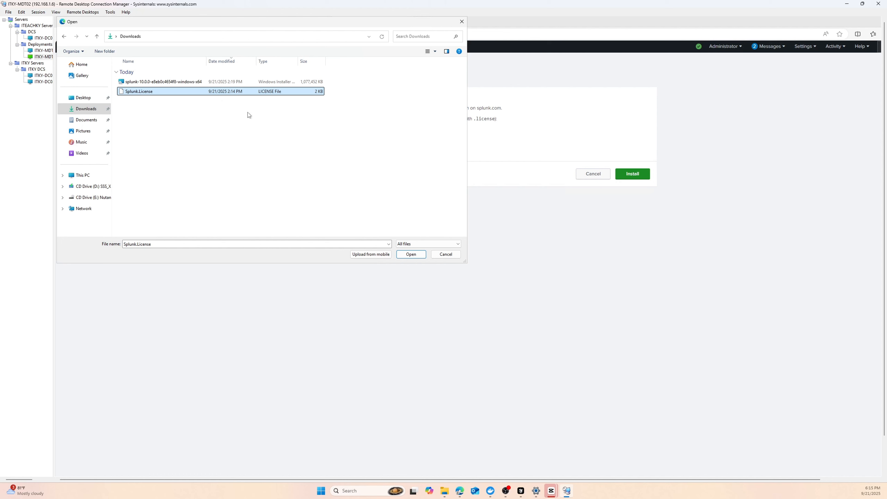
click(413, 253)
- Install the uploaded license and confirm restarting Splunk to apply it
click(632, 174)
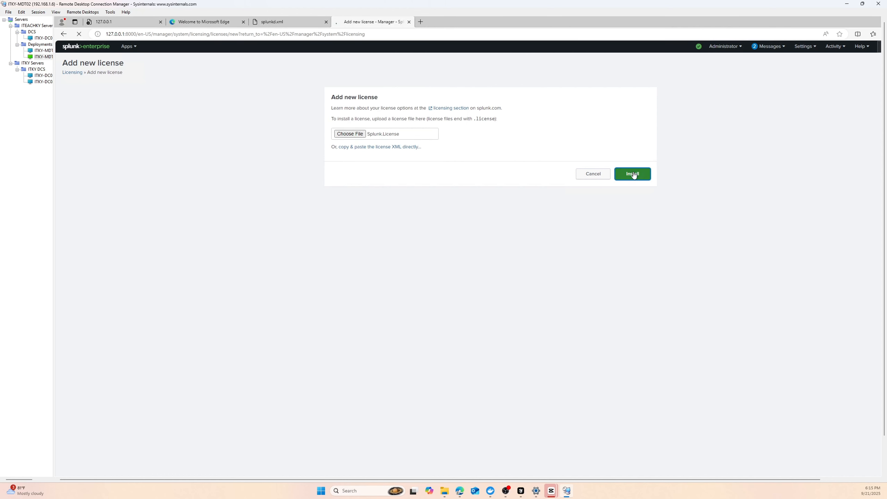
click(630, 146)
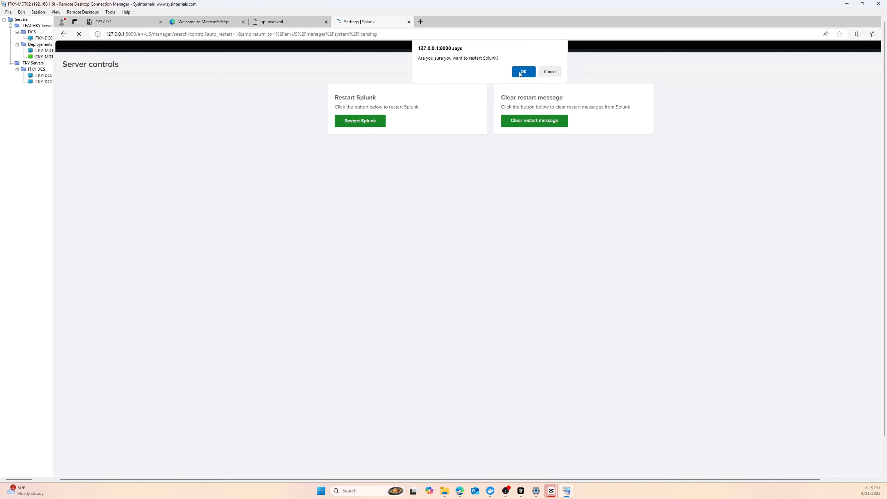
click(523, 72)
click(523, 72)
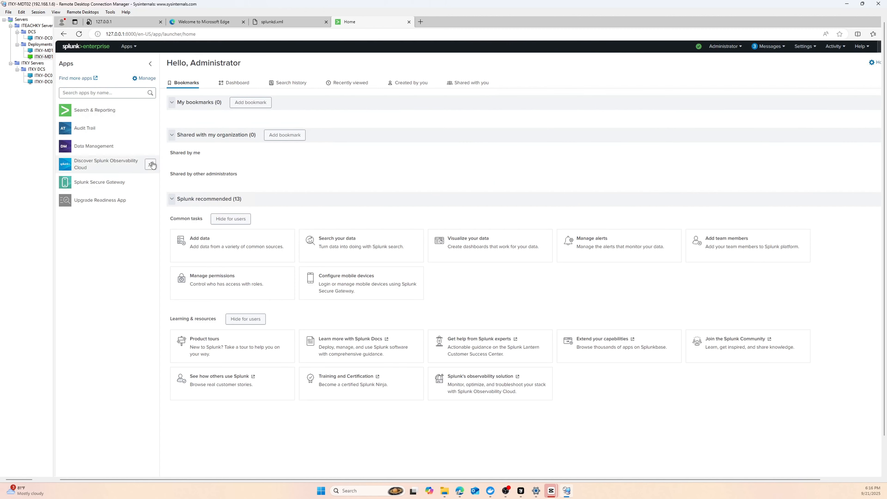
- Return to Licensing and re-install Splunk.License, which is rejected as already present
click(835, 46)
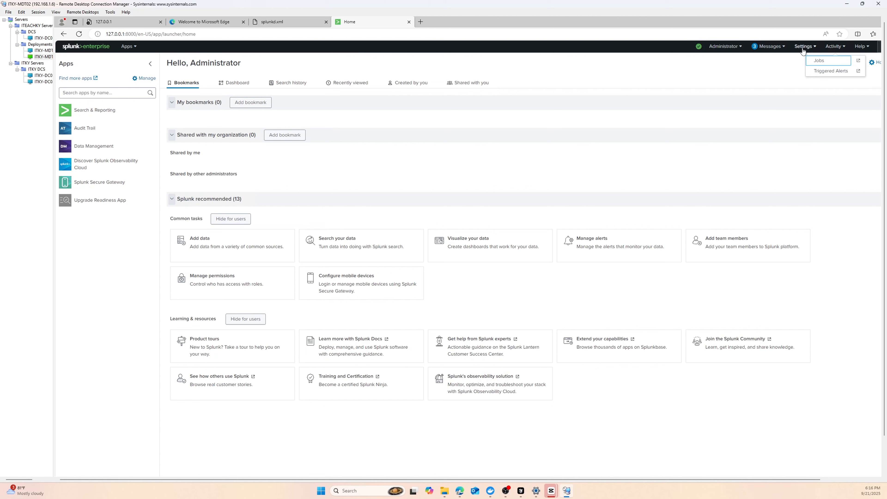
click(803, 49)
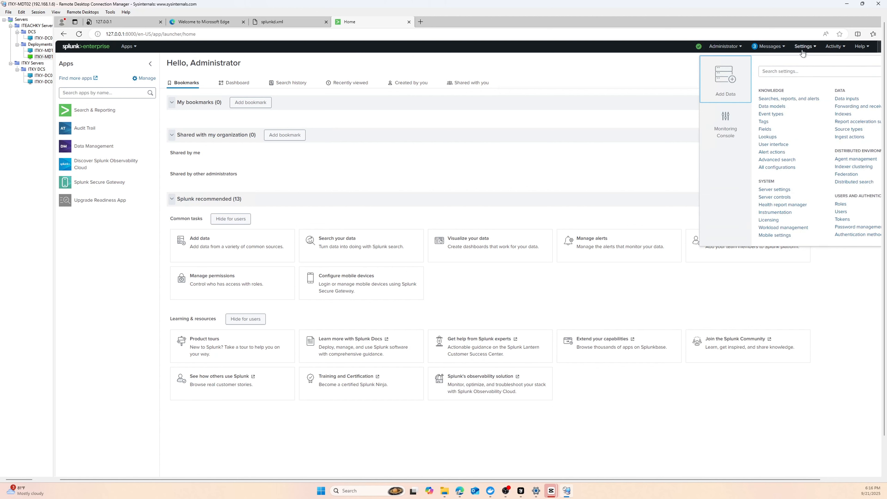
click(770, 220)
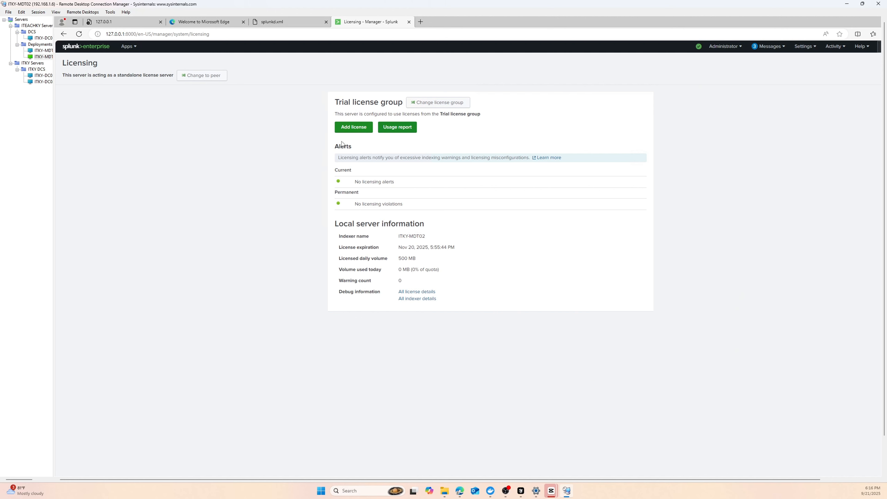
click(348, 133)
click(349, 133)
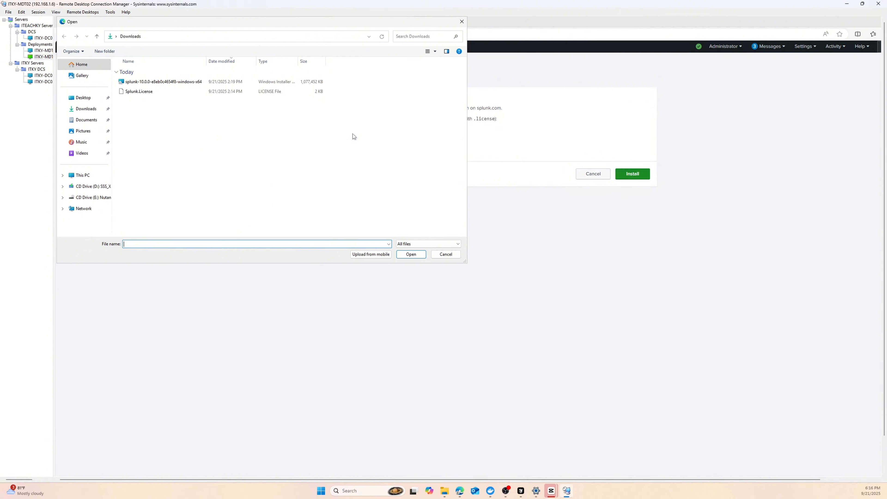
click(143, 93)
click(412, 255)
click(637, 175)
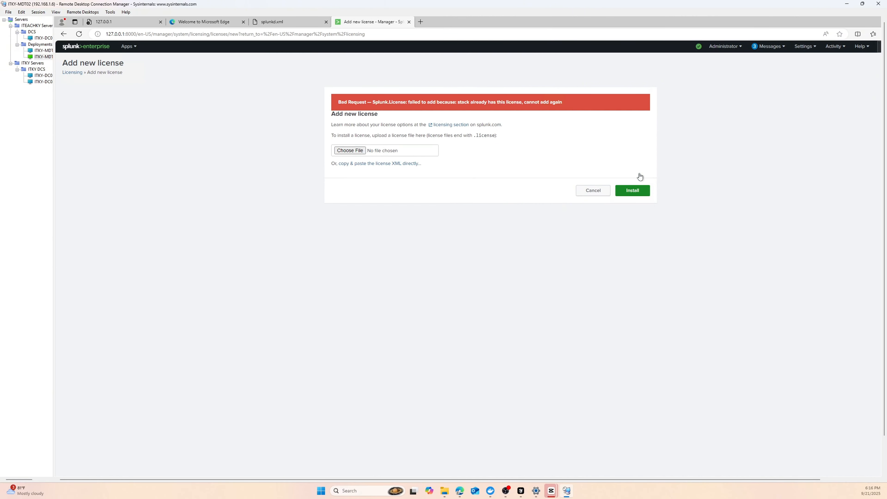
click(586, 188)
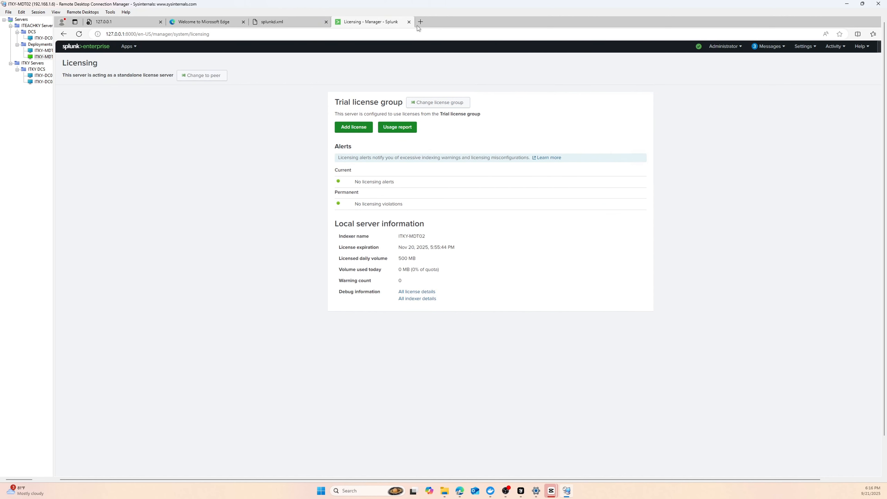
- Close the old tabs, reopen 127.0.0.1:8000 in a new tab and view Licensing again
click(408, 22)
click(326, 22)
click(253, 23)
text(127.0.0.1:8000)
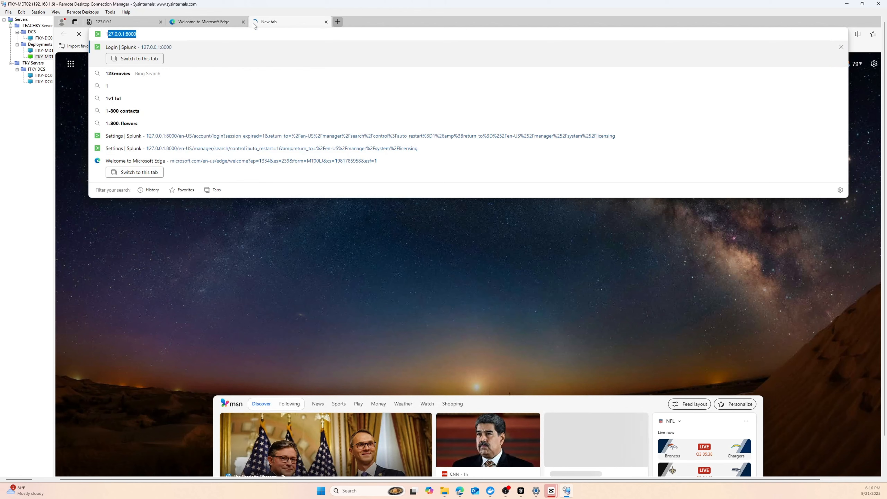
key(Return)
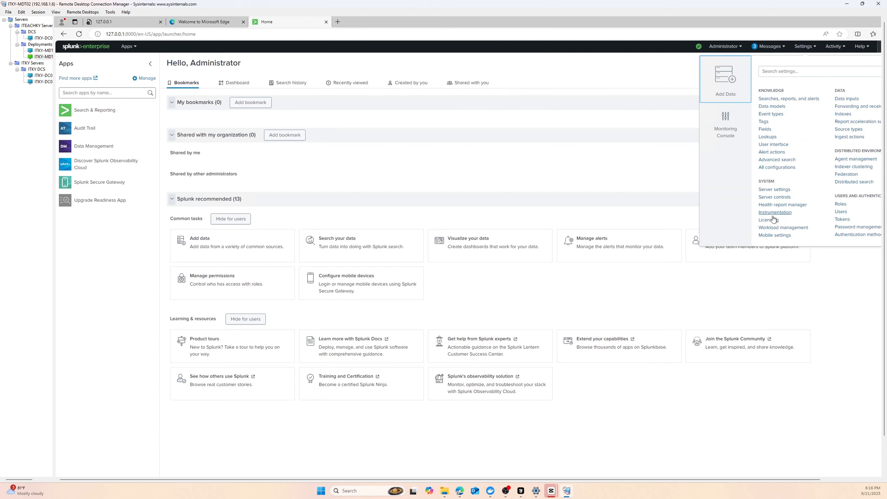
click(768, 219)
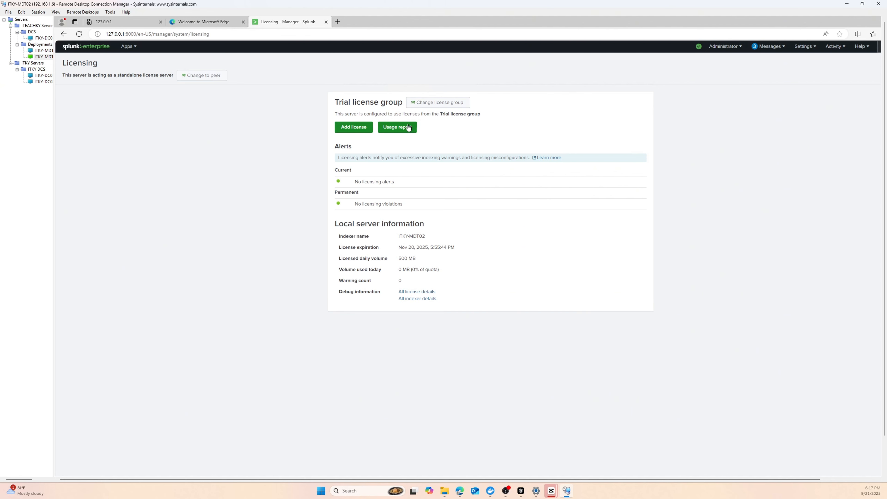
- Restart the Windows Server from the Start menu's power options and confirm
click(840, 49)
click(725, 48)
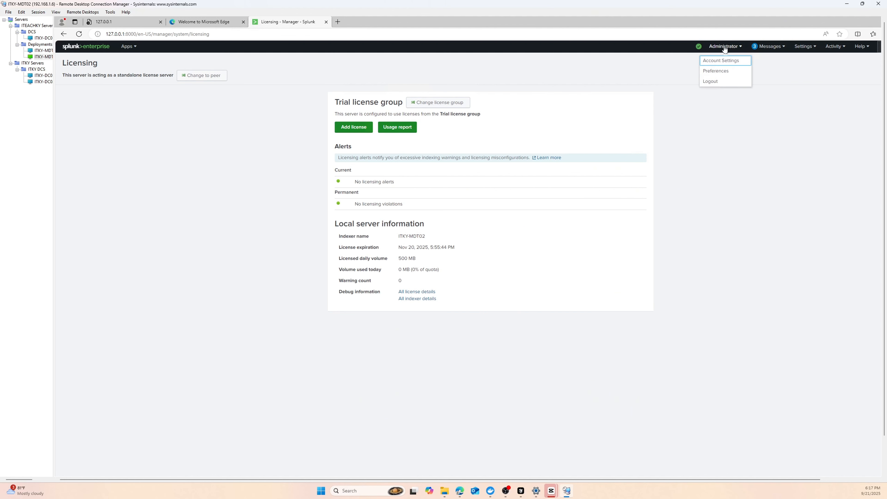
key(super)
click(584, 444)
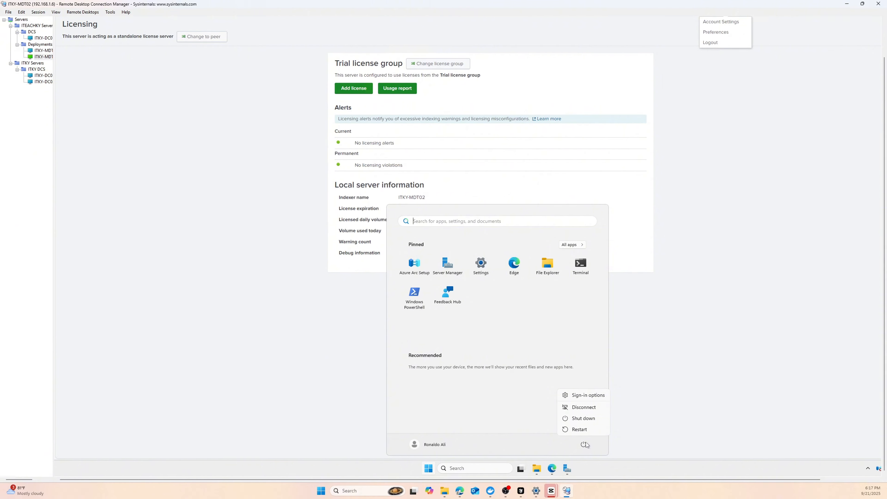
click(580, 430)
click(618, 425)
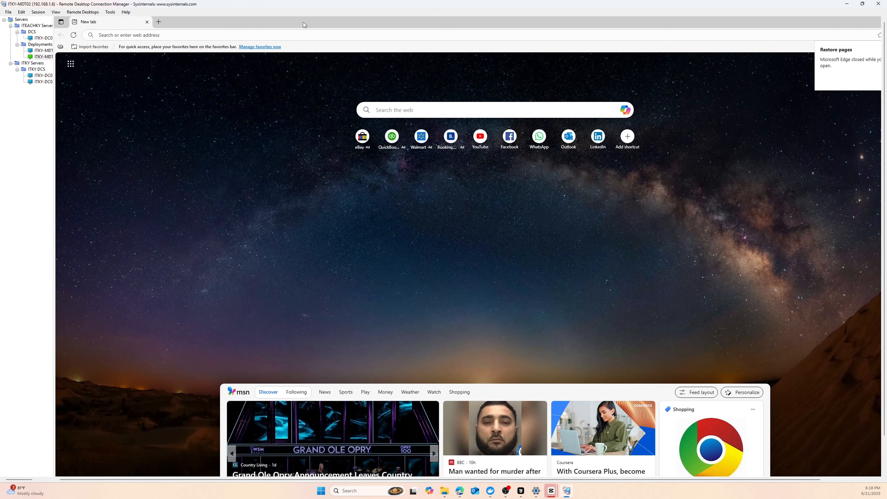
- After the reboot, load 127.0.0.1:8000 in Edge, retry the page and sign in to Splunk
click(301, 33)
text(127.0.0.1:8000)
key(Return)
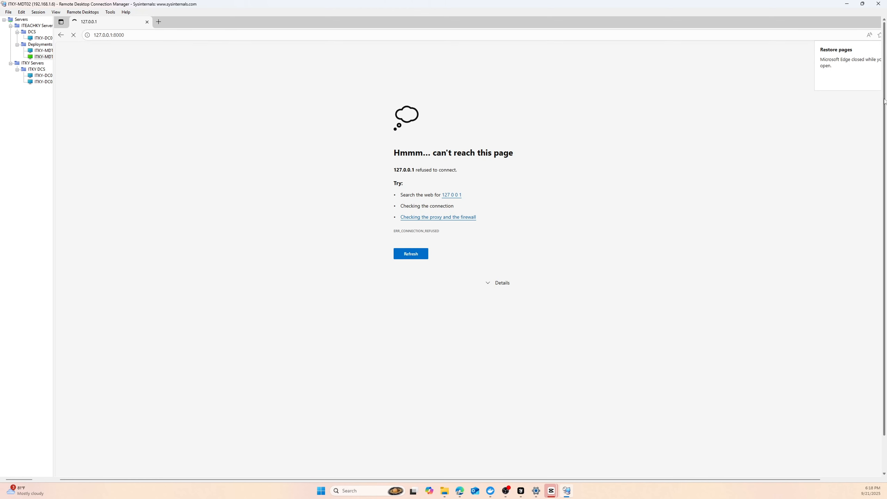
drag(884, 131, 885, 167)
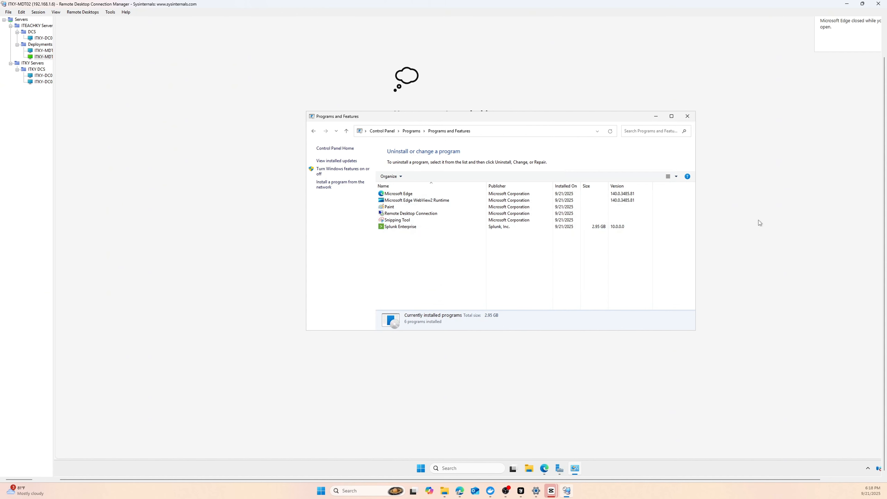
click(751, 223)
click(410, 213)
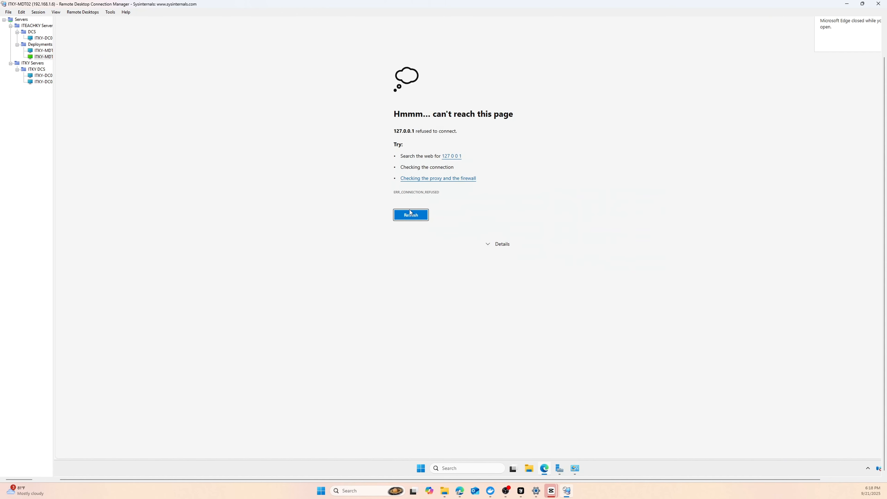
key(Return)
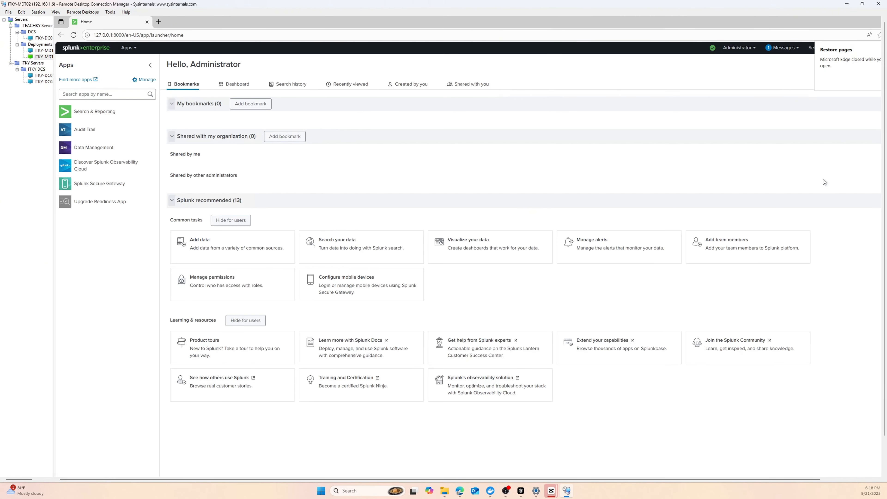
- Verify Licensing shows the Enterprise group (10,240 MB daily, valid to Mar 10, 2026), then go home
drag(741, 478, 794, 478)
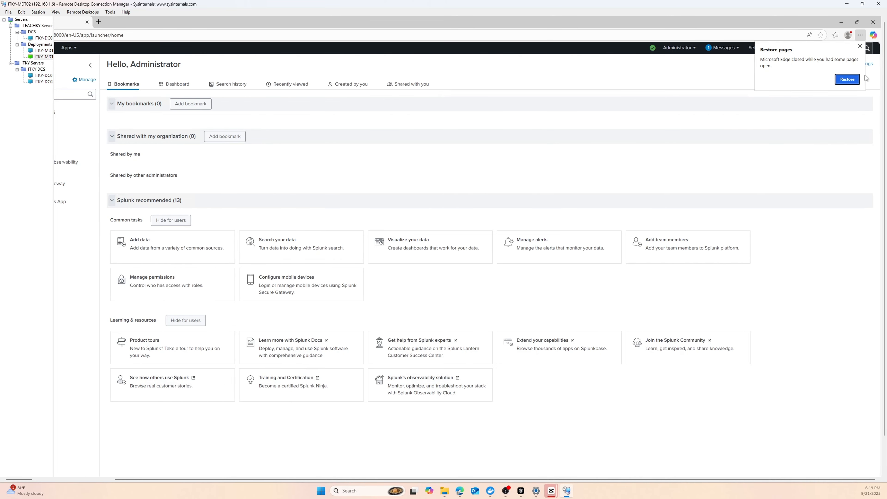
click(759, 47)
click(724, 223)
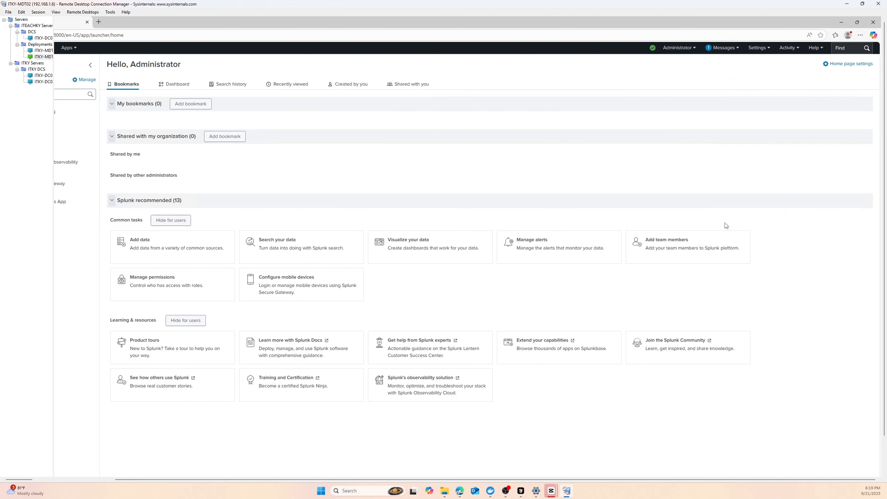
drag(735, 479, 687, 481)
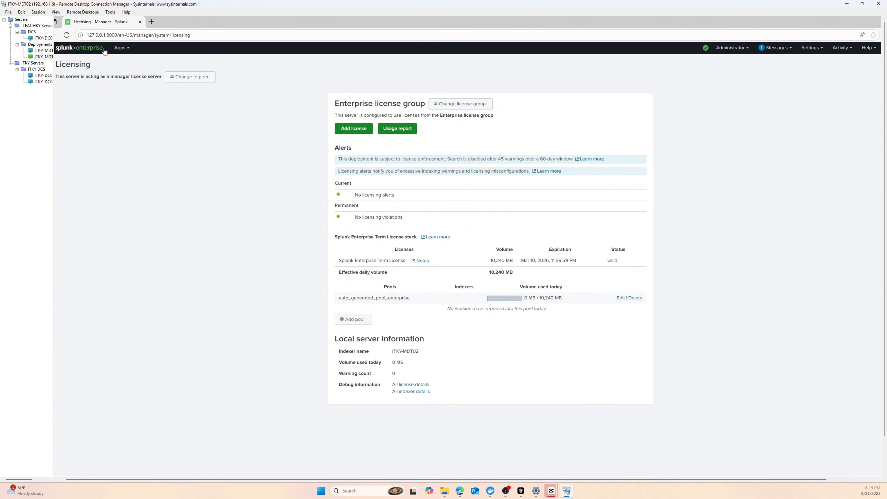
click(93, 49)
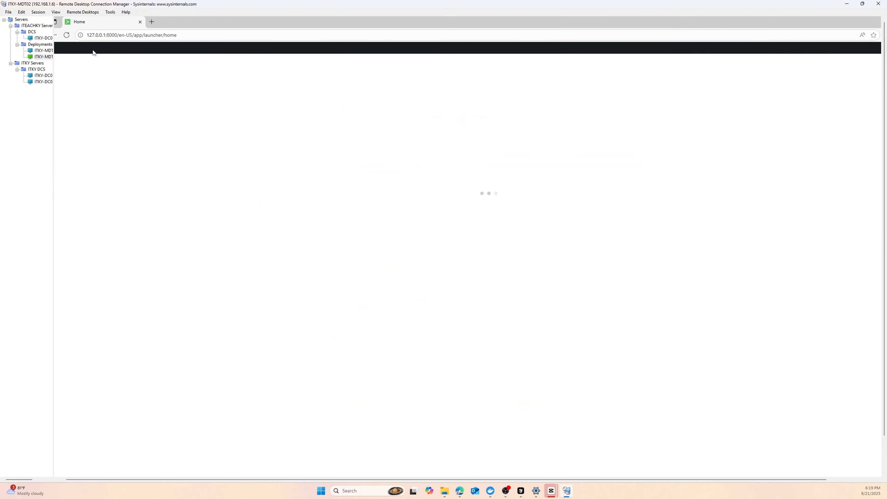